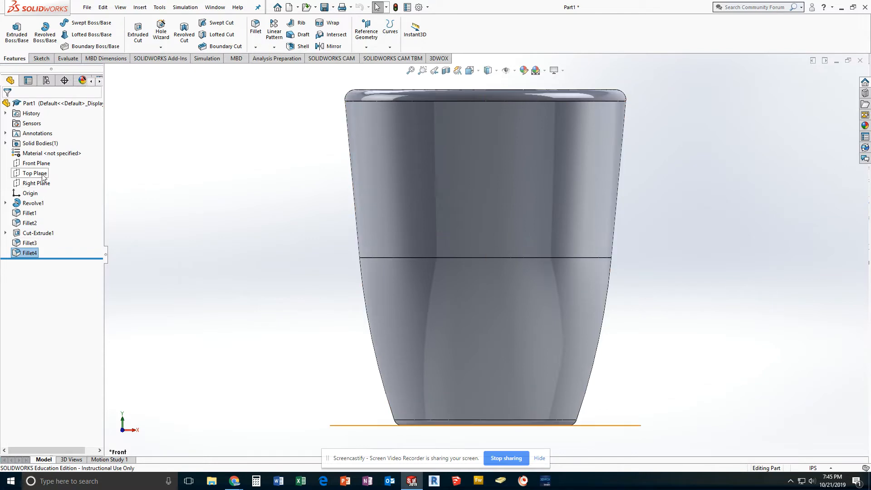
Start a new sketch on the Front Plane of the cup
click(43, 164)
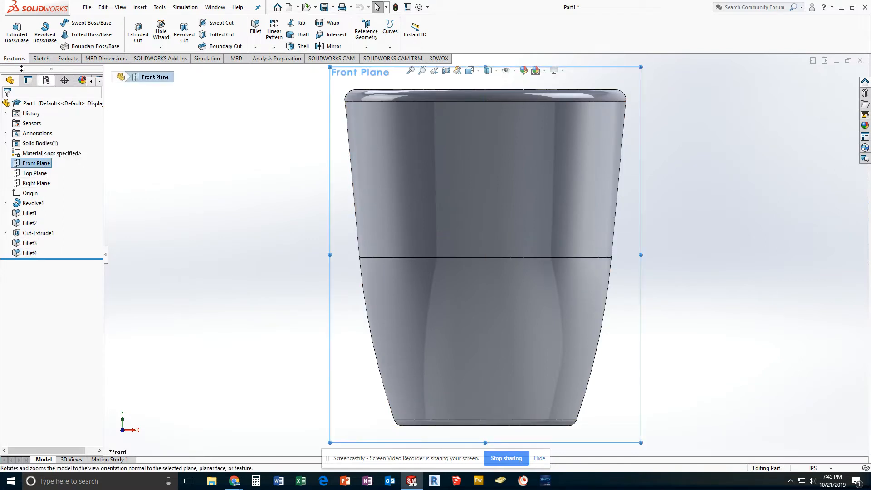
click(38, 59)
click(14, 28)
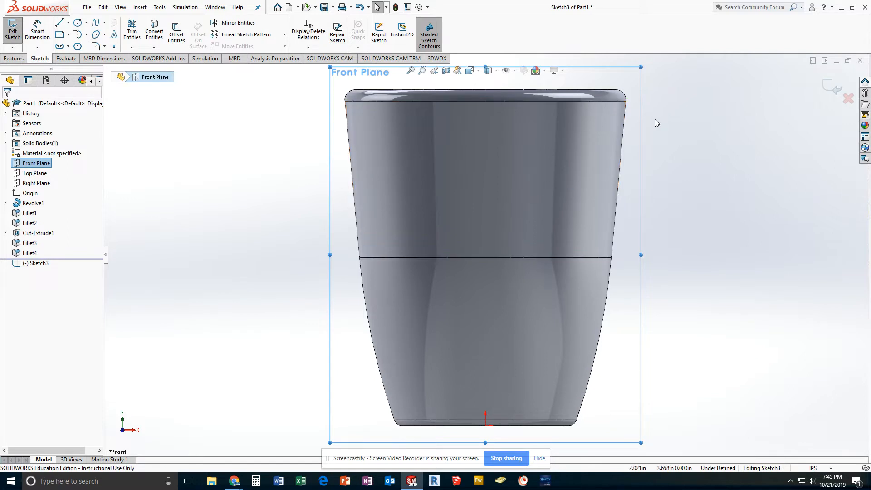
Sketch a slanted line about 0.56 in long, rising outward from the cup's right side edge below the rim
scroll(654, 120, up, 1)
scroll(605, 143, down, 3)
scroll(588, 207, down, 1)
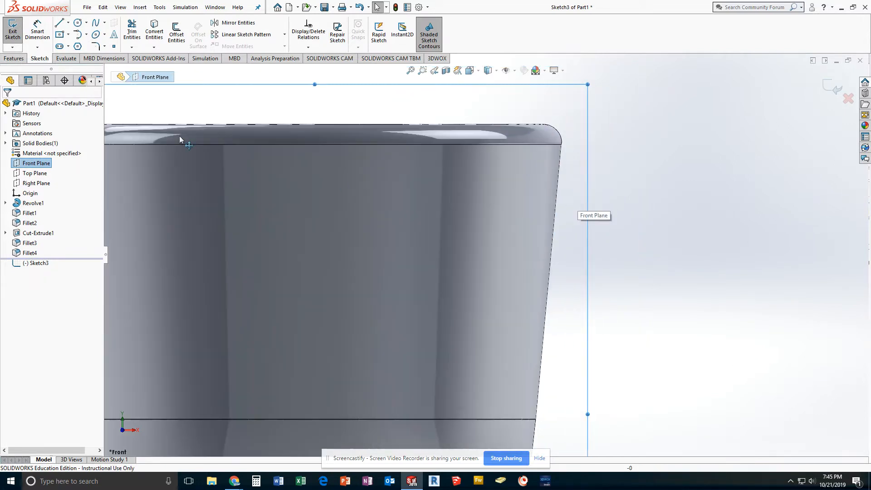
click(59, 22)
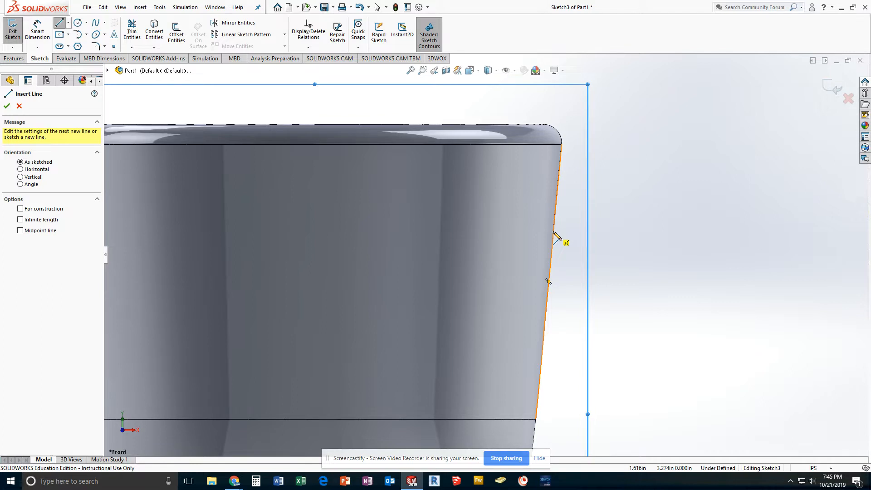
click(554, 232)
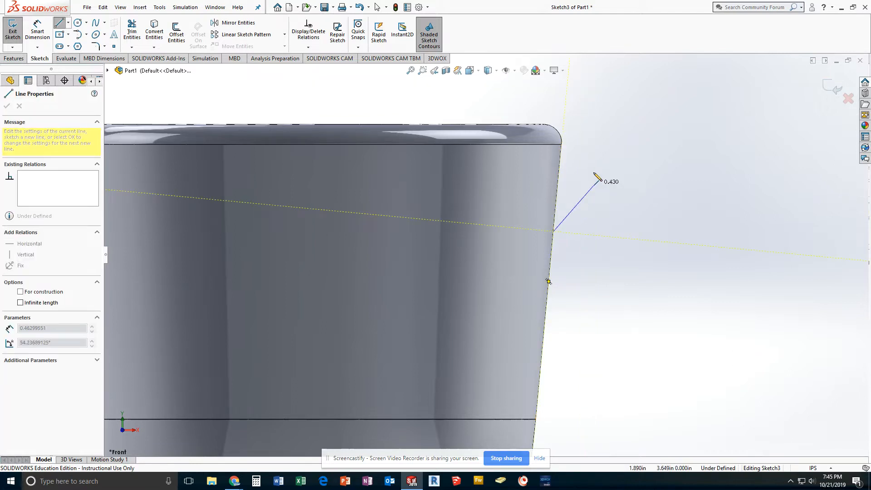
click(591, 158)
key(Escape)
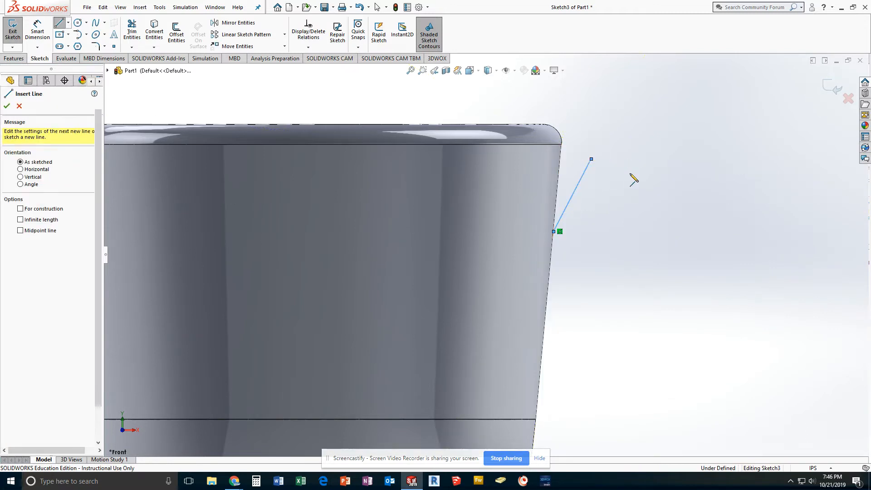
key(Escape)
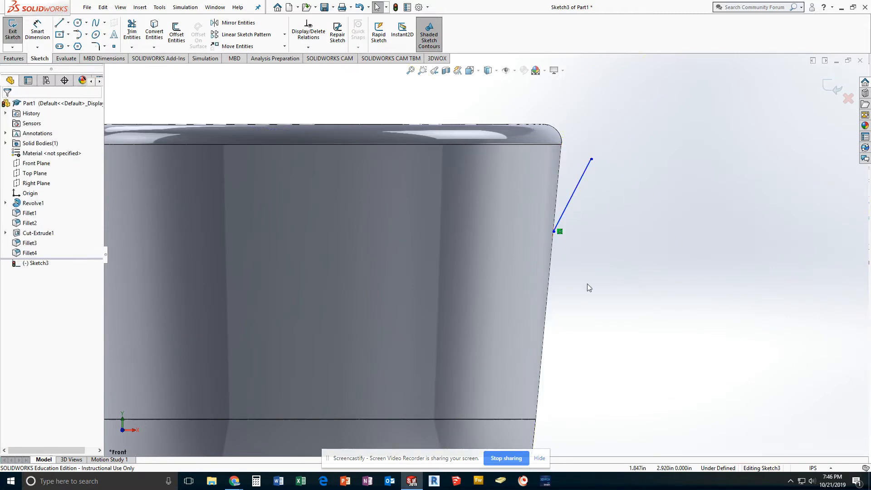
Dimension the line's lower endpoint 1 in below the top edge of the cup's rim
click(37, 31)
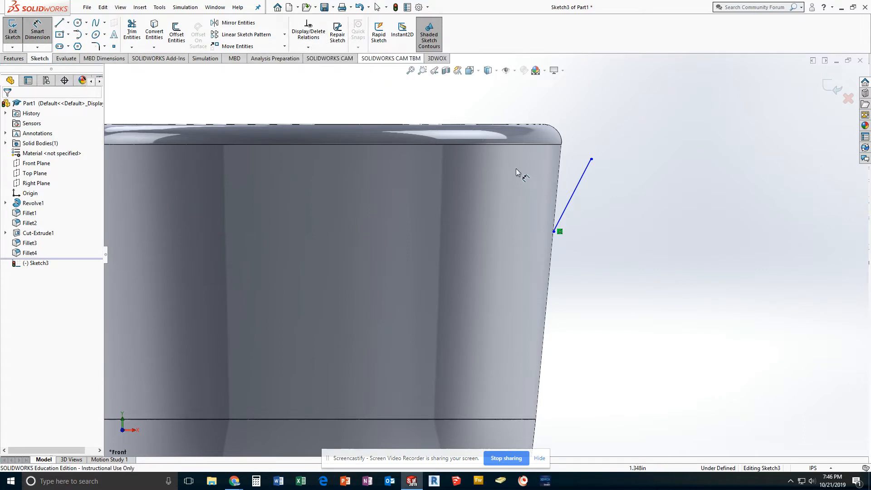
click(537, 125)
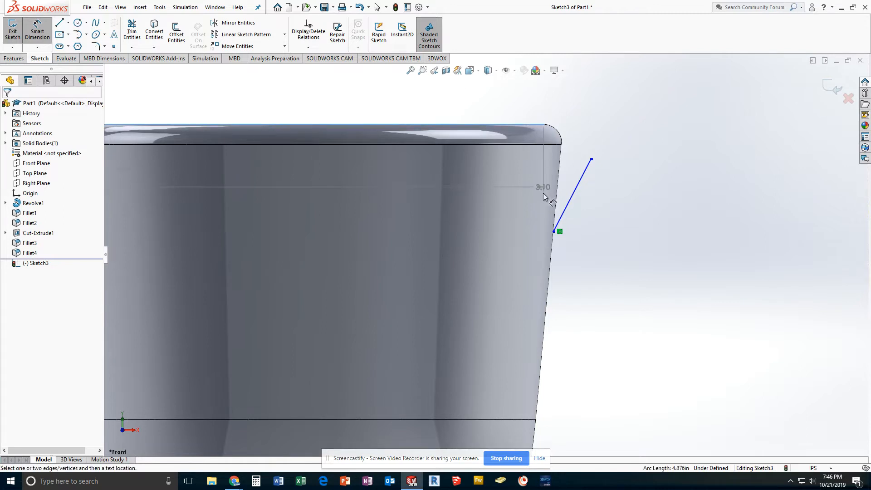
click(553, 229)
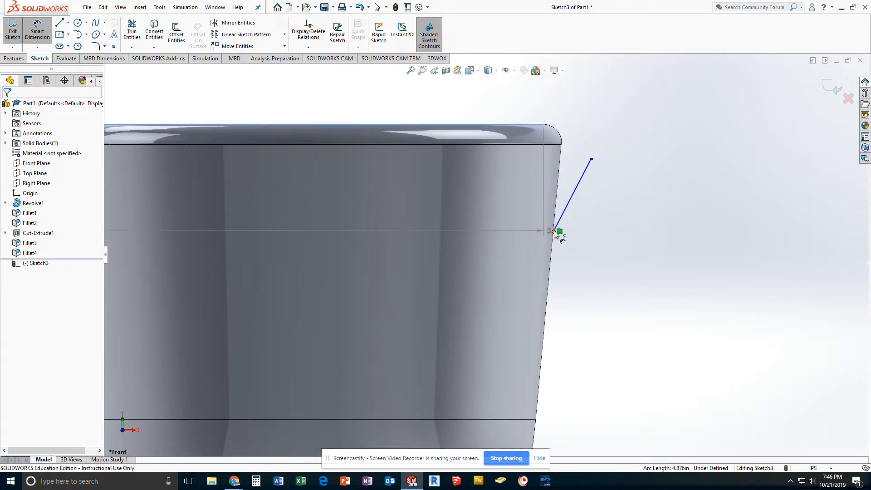
click(494, 203)
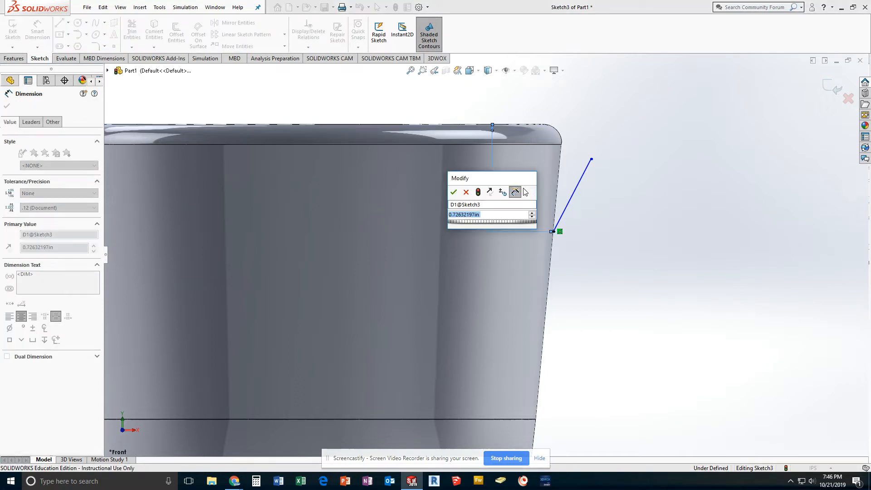
text(1)
key(Return)
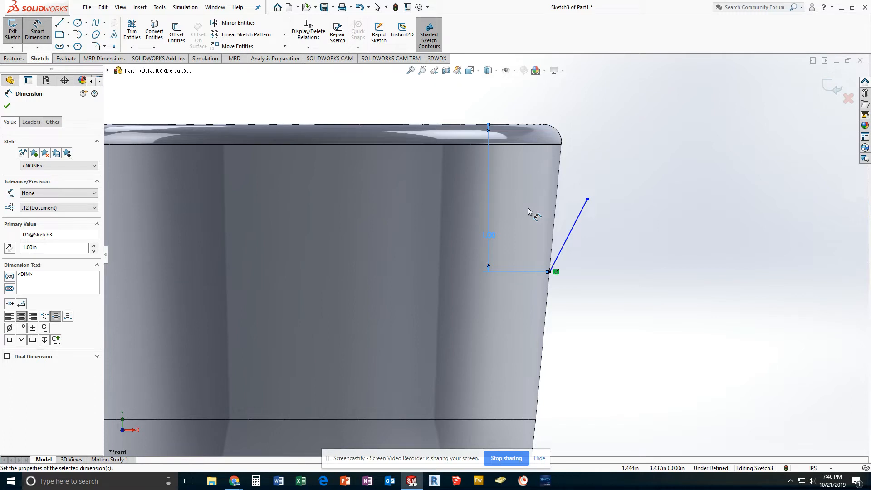
Dimension the horizontal distance between the slanted line's two endpoints as 0.125 in
click(587, 200)
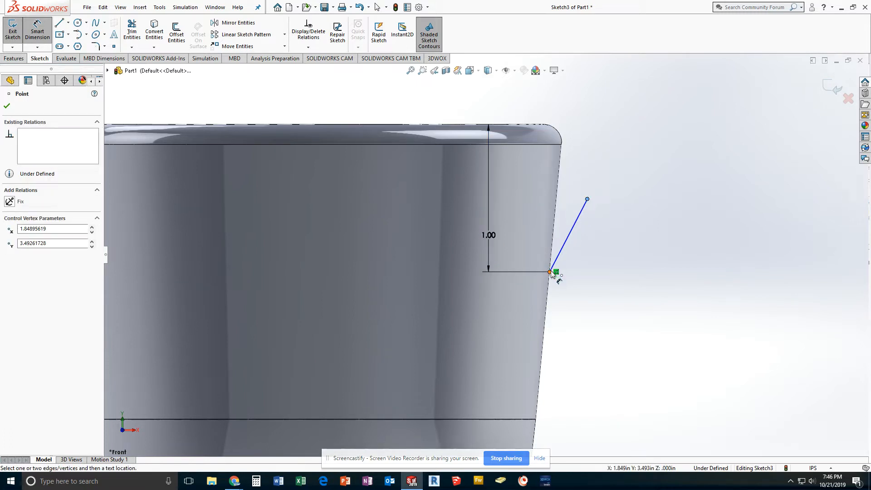
click(549, 272)
click(587, 199)
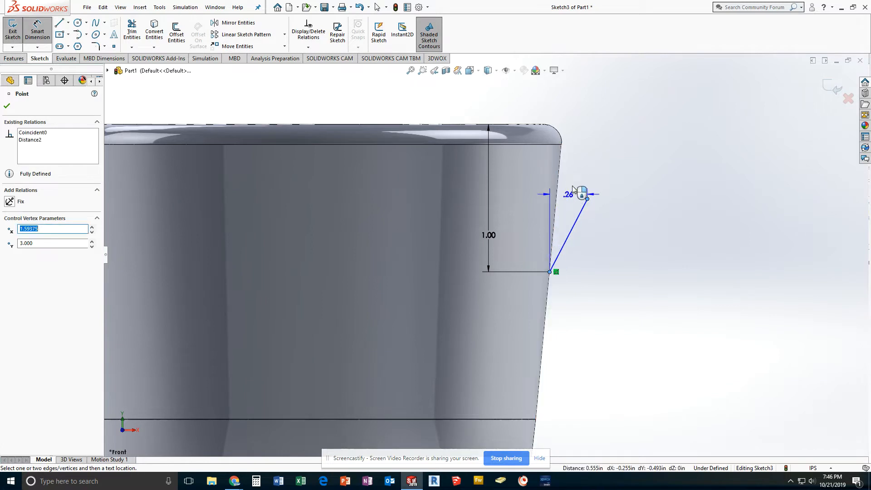
click(581, 146)
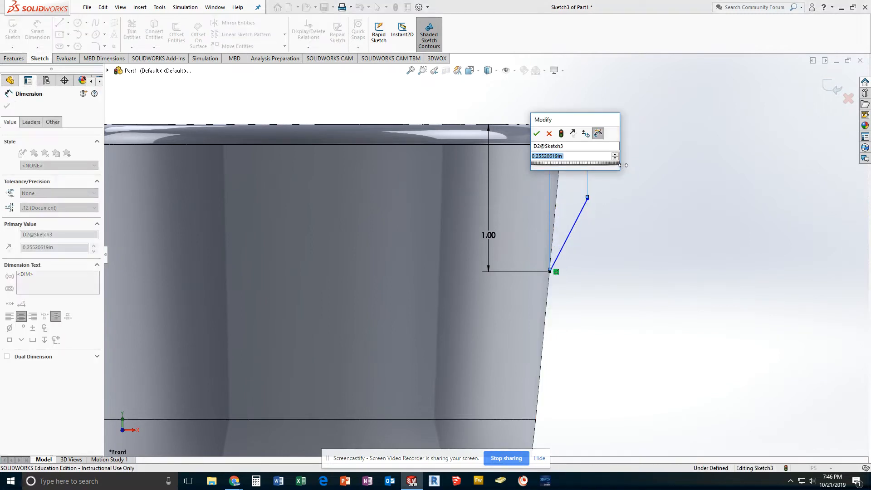
text(.1258)
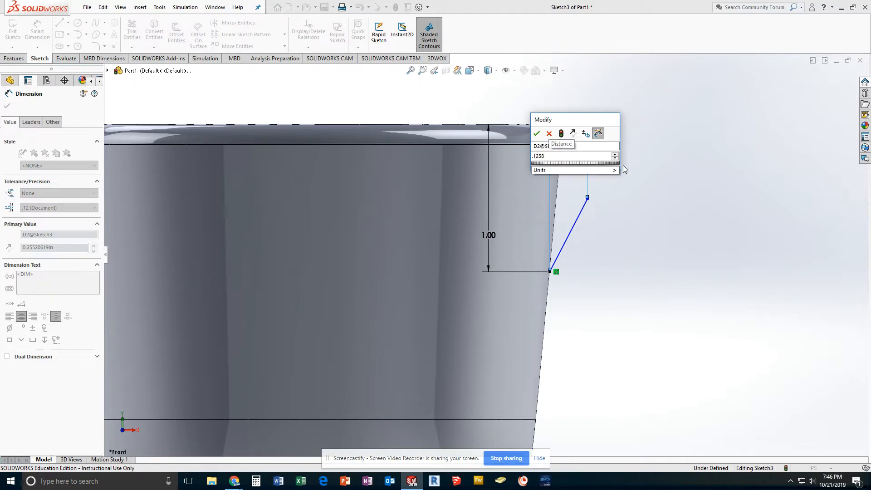
key(BackSpace)
key(Return)
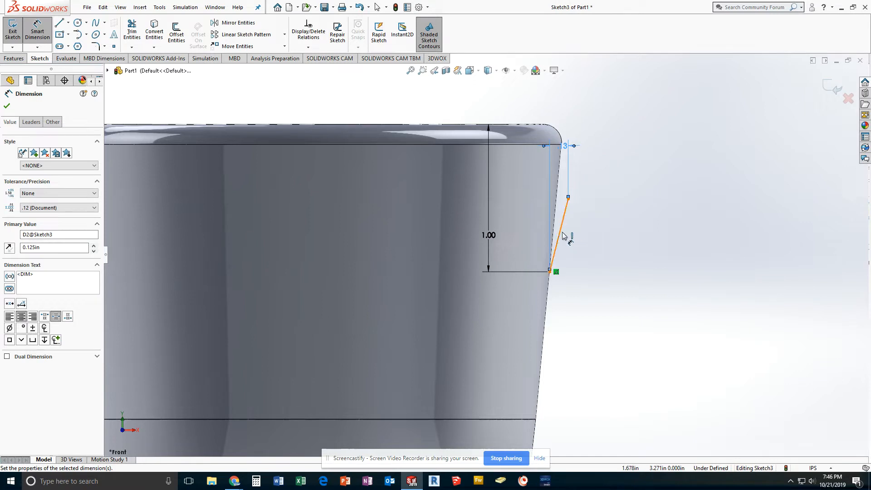
Dimension the slanted line's length as 0.5 in
click(563, 234)
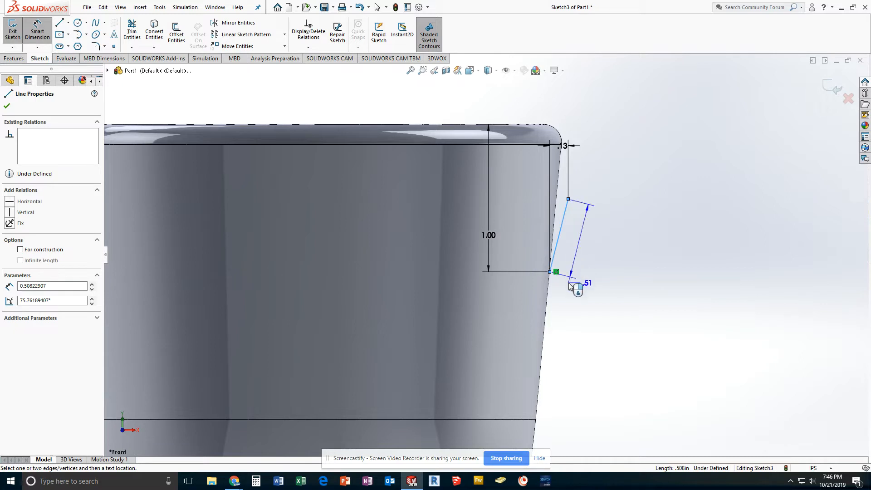
click(583, 287)
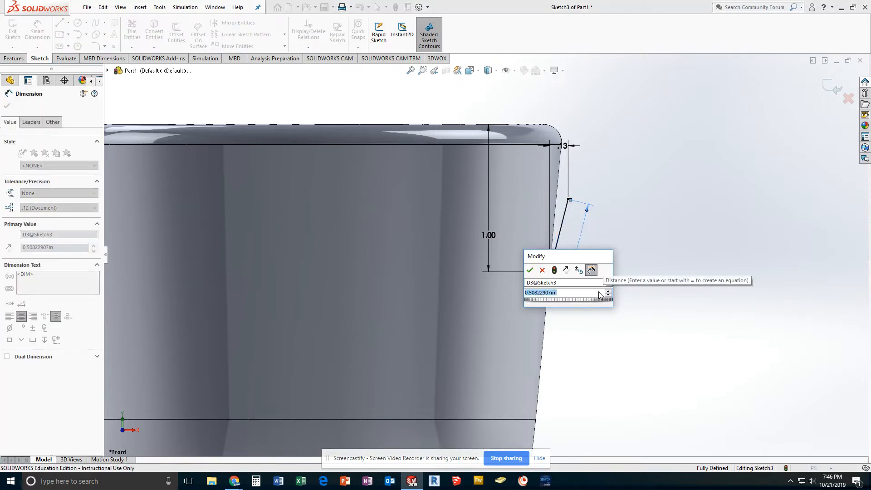
text(.5)
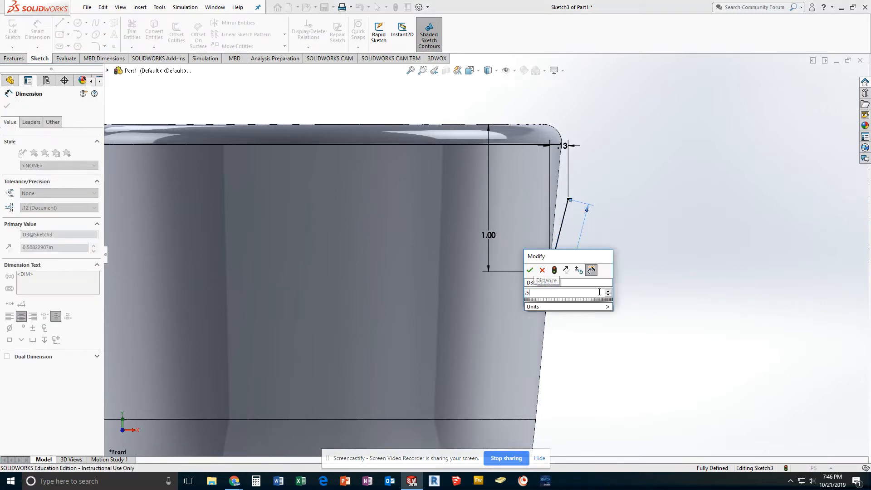
key(Return)
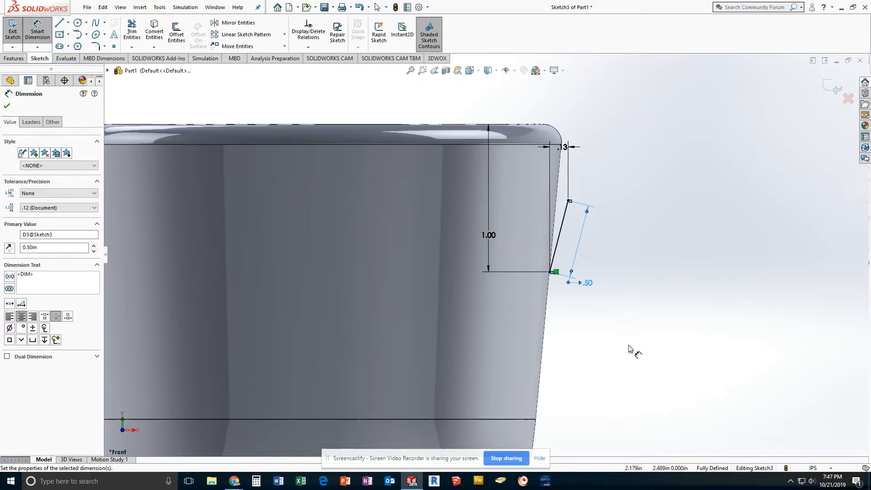
scroll(628, 349, down, 4)
scroll(583, 364, up, 3)
scroll(586, 363, up, 4)
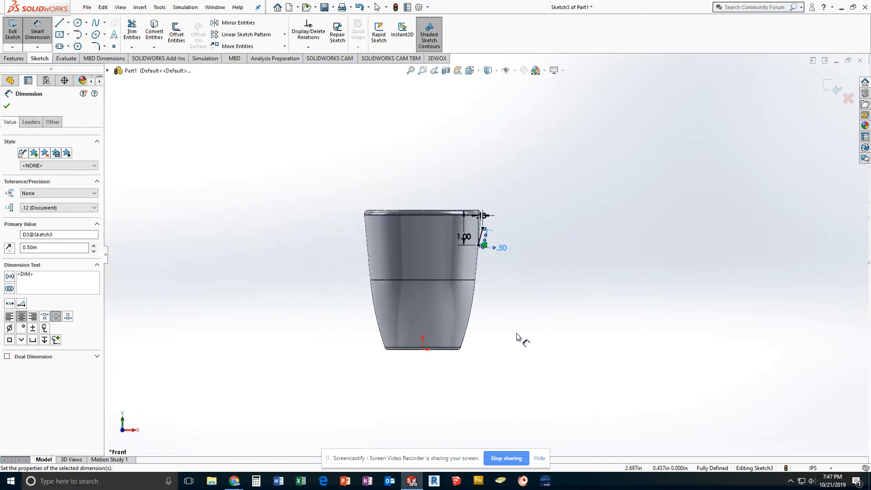
scroll(517, 326, down, 2)
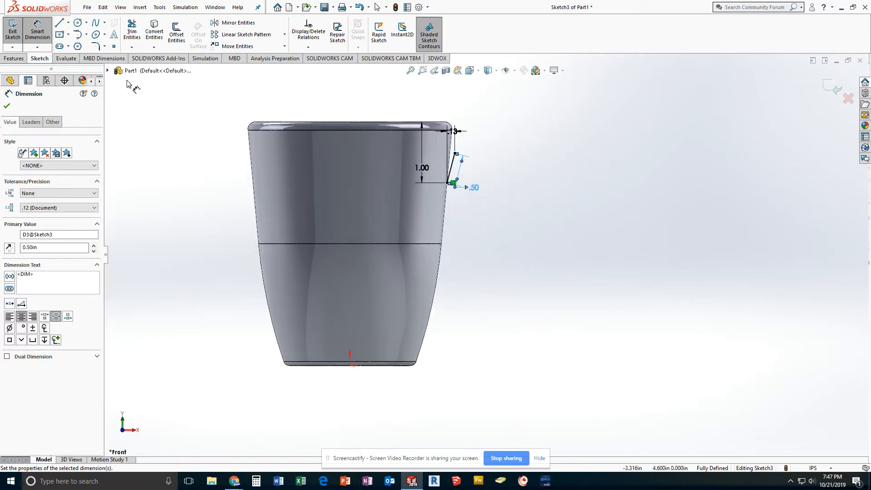
click(58, 23)
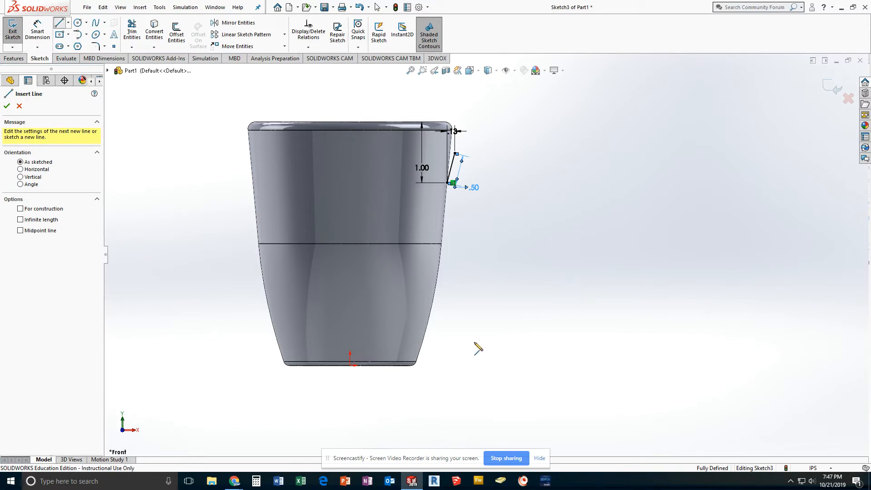
click(426, 330)
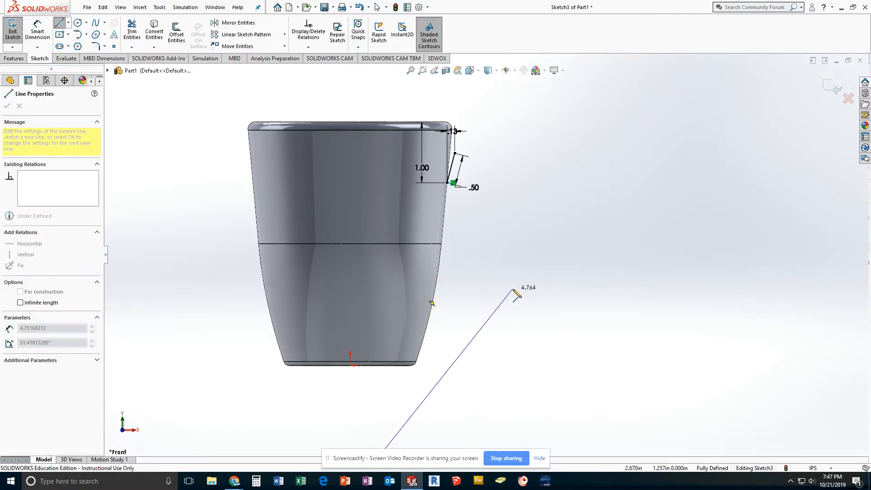
key(Escape)
key(Escape)
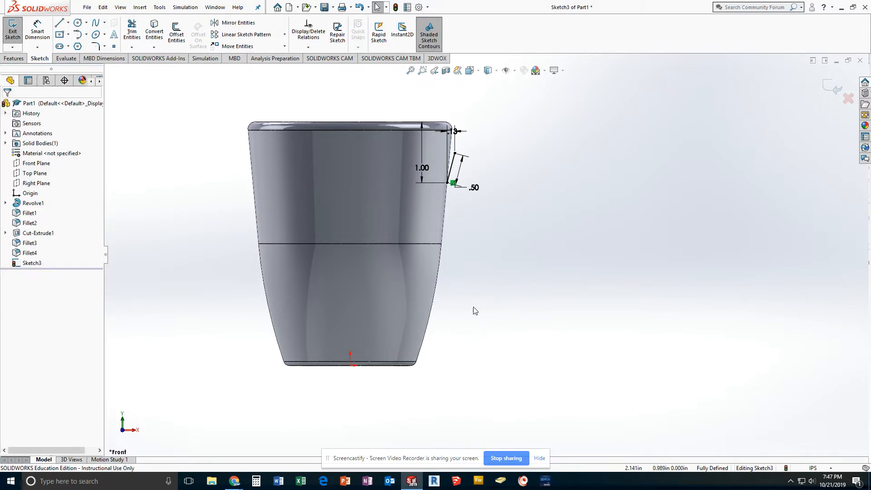
Sketch two connected lines rising outward from the cup's lower right side edge, the second steeper and about 1.56 in long
click(59, 23)
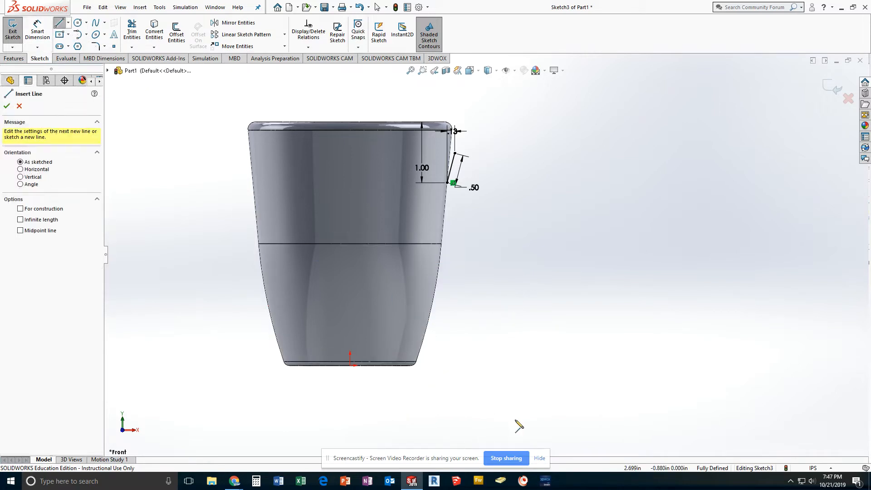
click(426, 328)
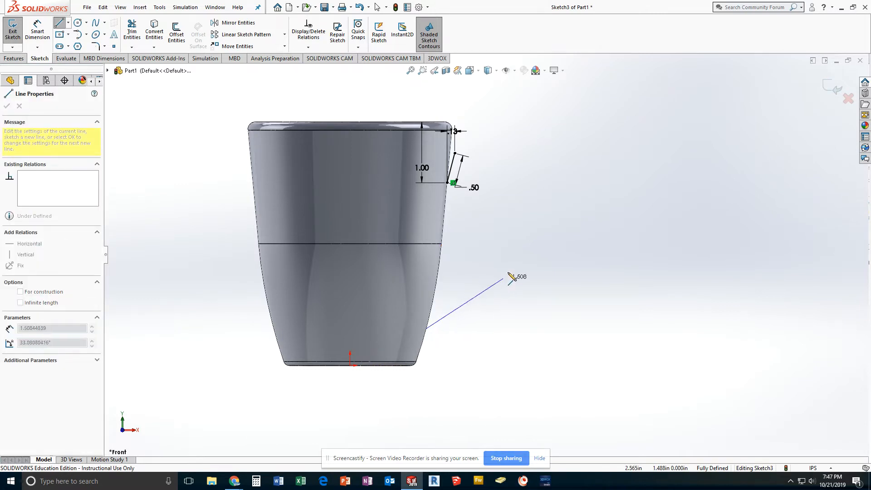
click(516, 264)
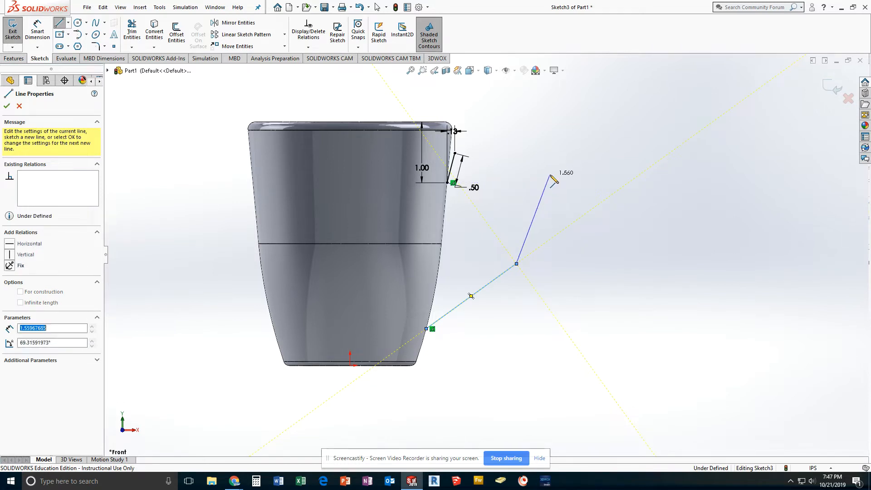
click(549, 176)
key(Escape)
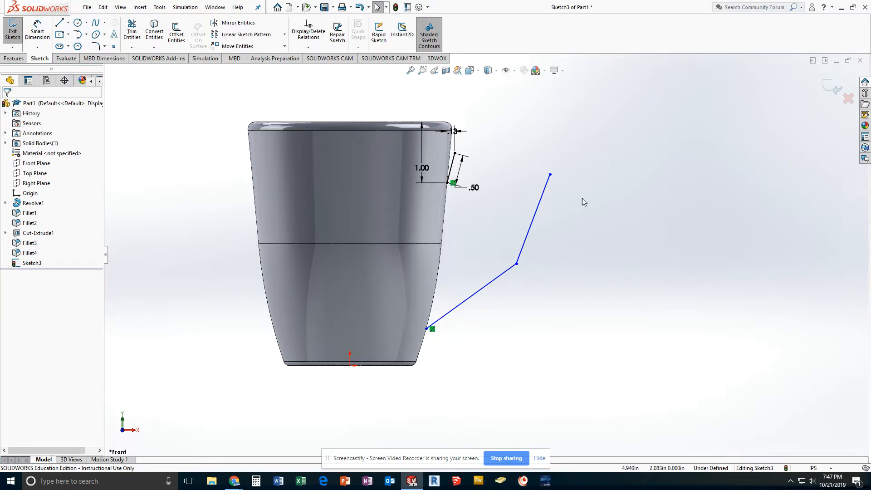
Dimension the lower line's starting point on the cup's side 0.75 in above the bottom edge
click(37, 31)
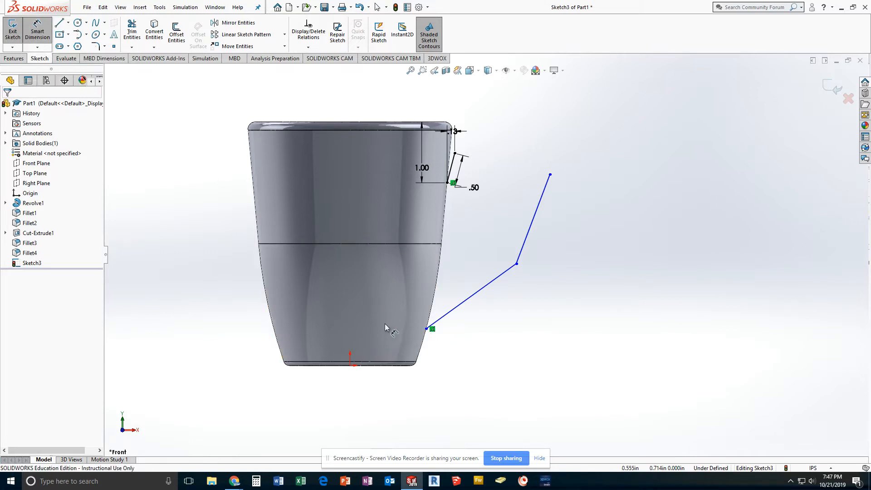
click(426, 329)
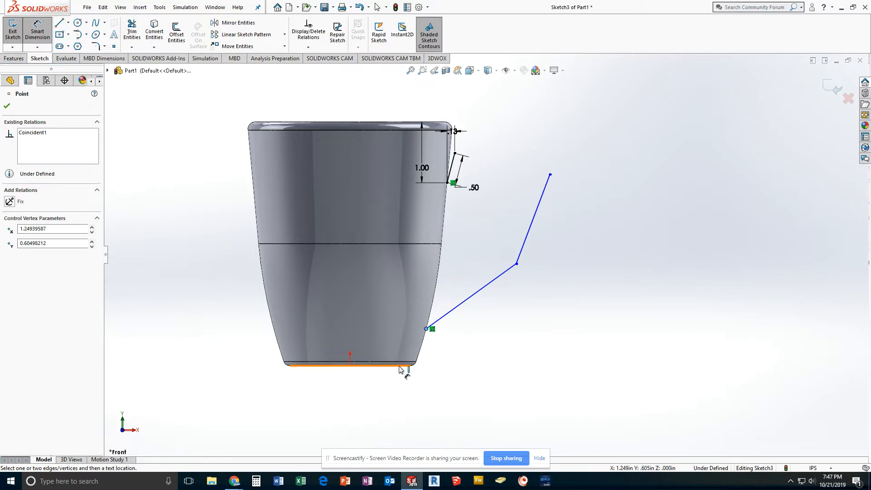
click(400, 366)
click(384, 346)
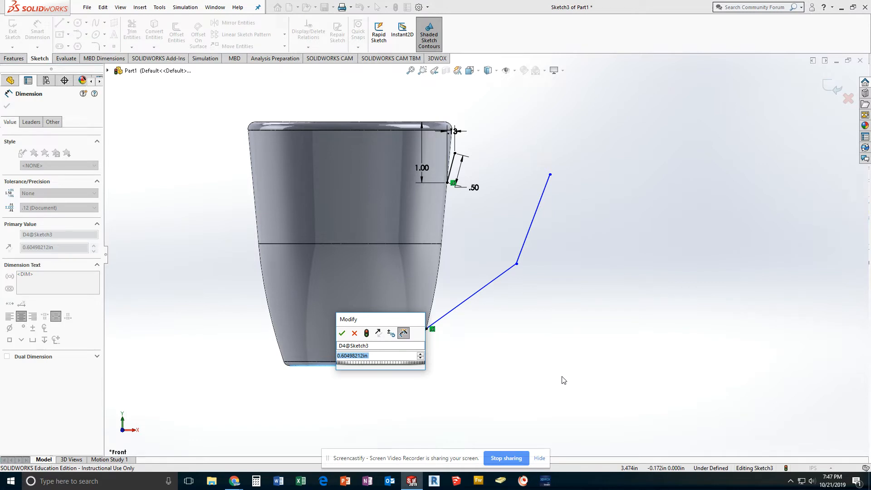
text(.75)
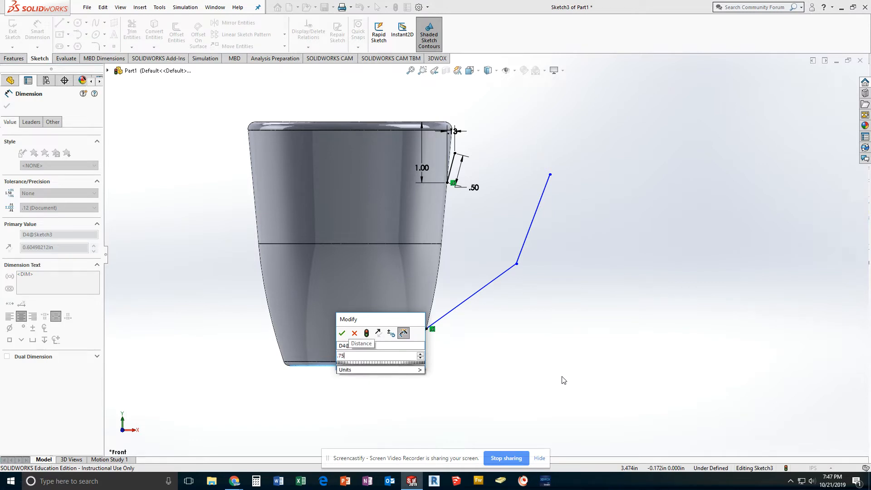
key(Return)
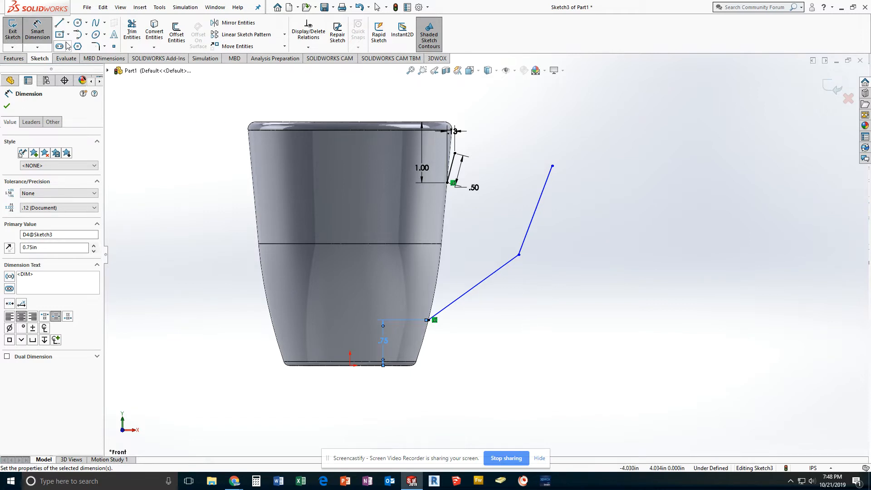
Sketch a tangent arc of about 0.81 in radius from the short slanted line's upper end to the outer line's upper end
click(78, 35)
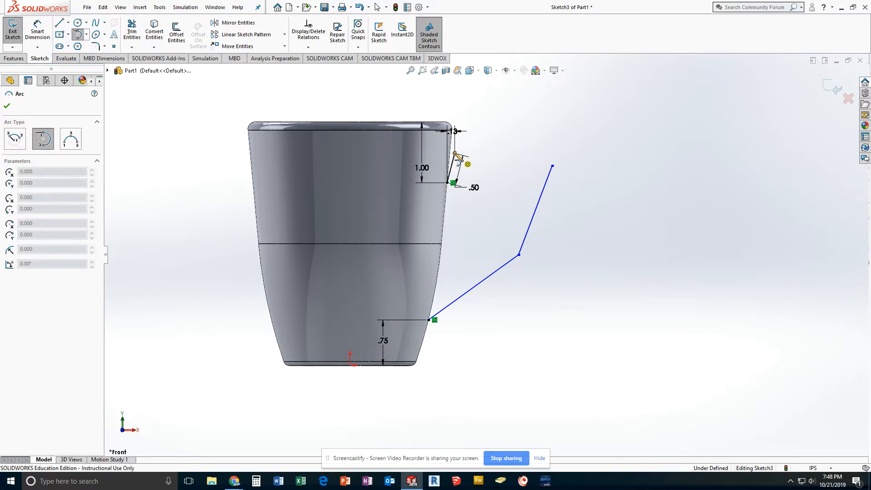
click(455, 154)
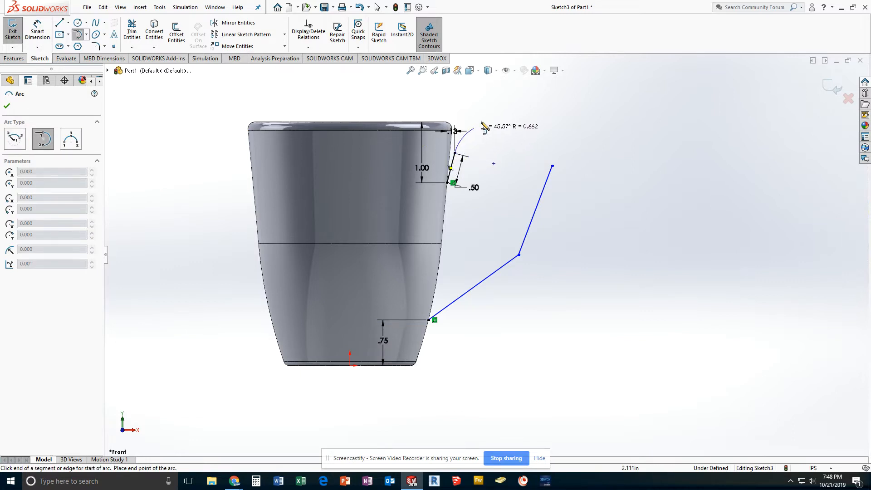
click(553, 165)
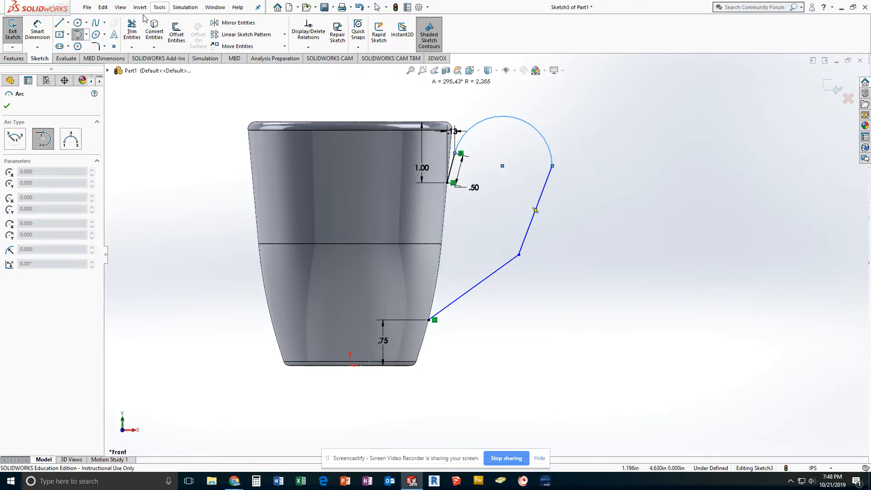
key(Escape)
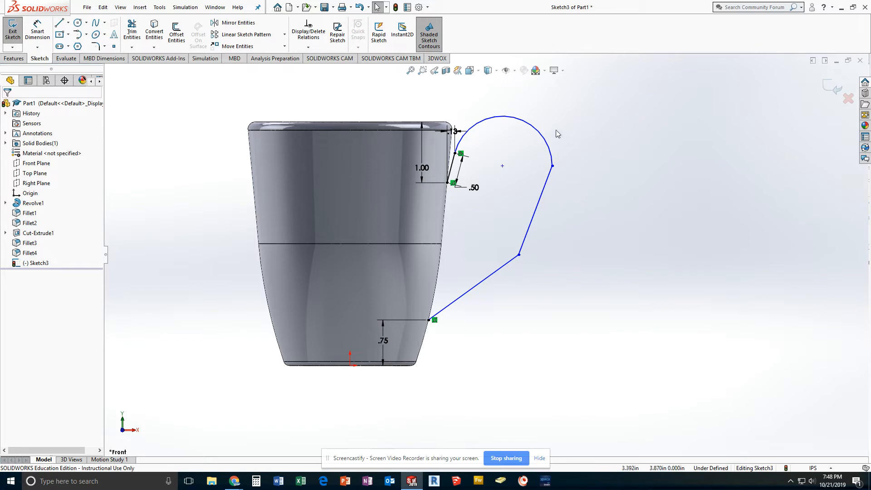
Add a tangent relation between the arc and the steep outer line
click(549, 145)
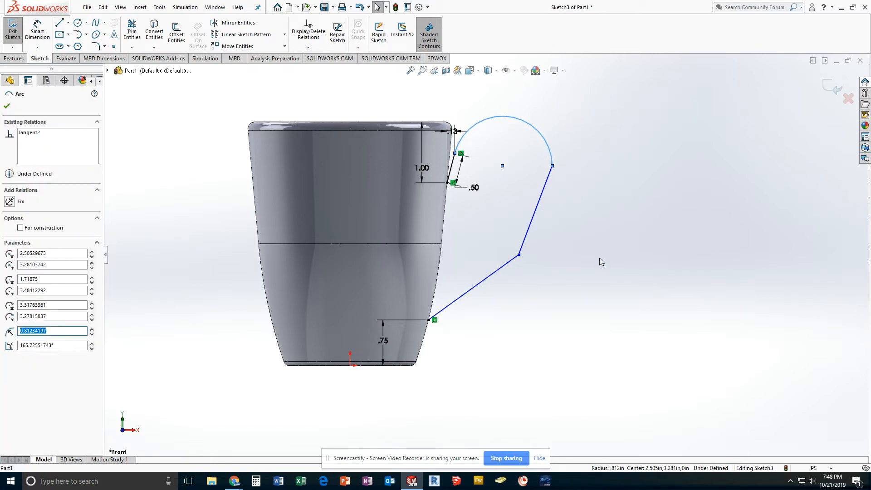
click(538, 206)
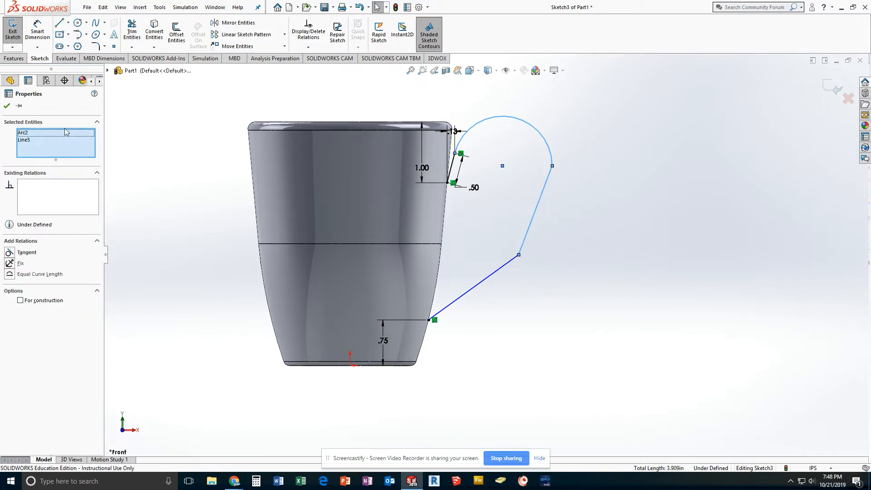
click(9, 253)
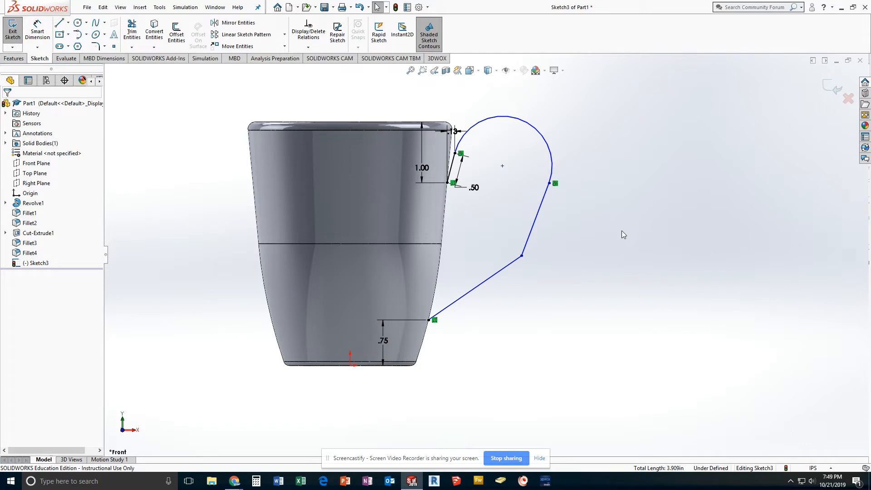
Dimension the radius of the arc at the top of the handle path as 0.375 in
click(37, 32)
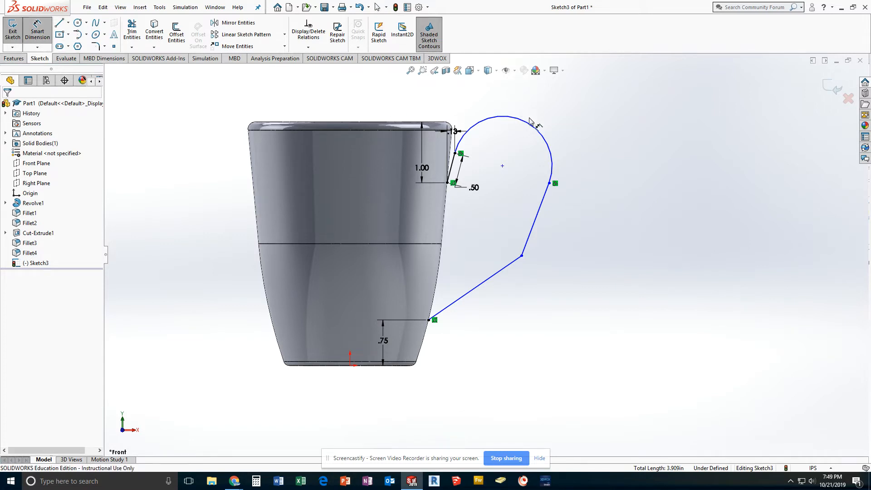
click(540, 134)
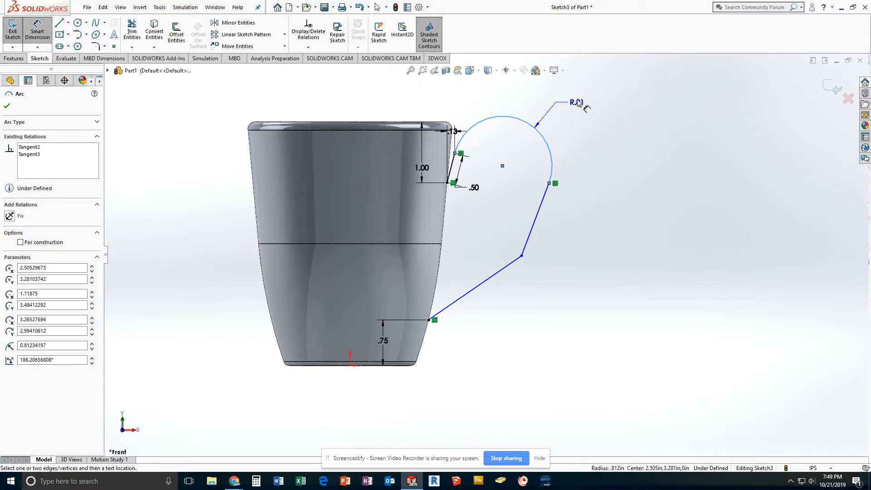
click(574, 99)
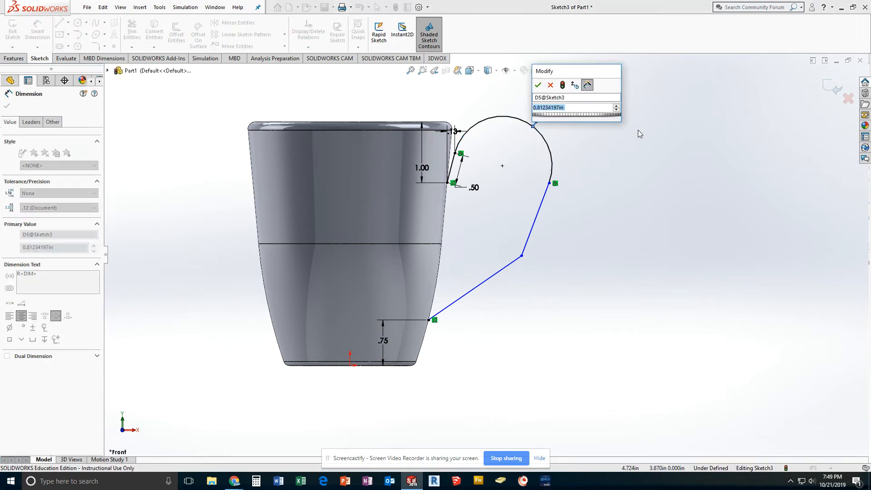
text(.375)
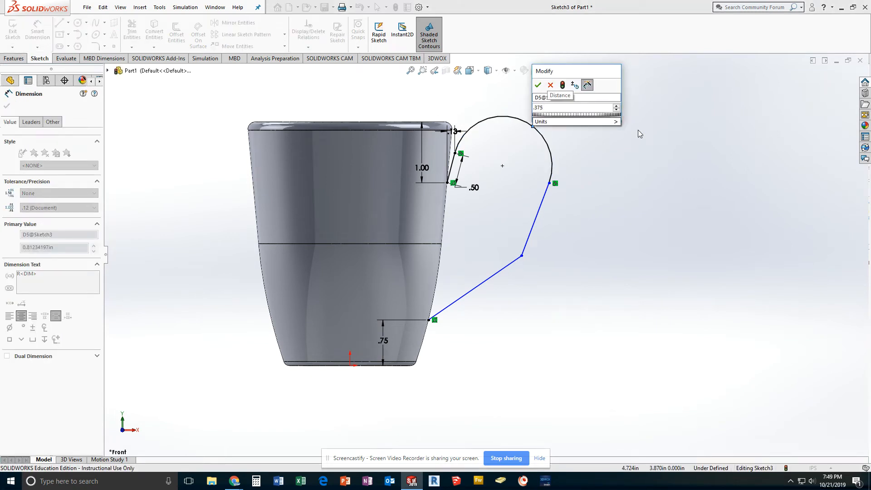
key(Return)
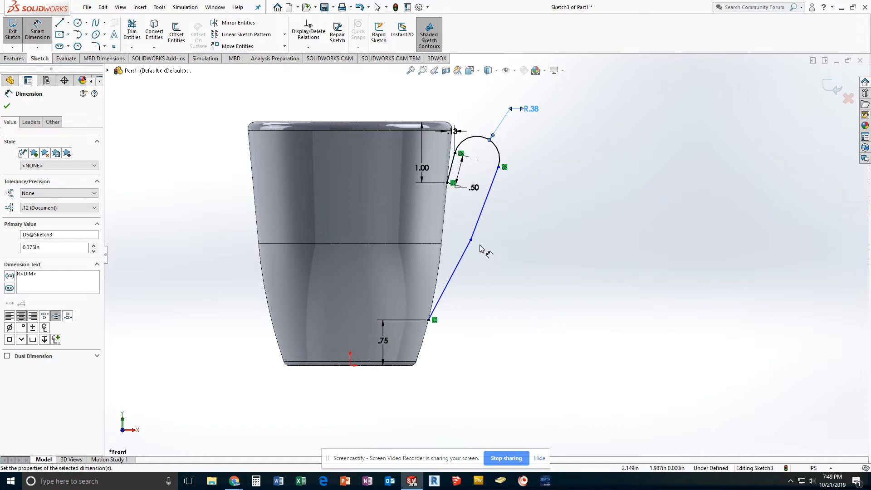
key(Escape)
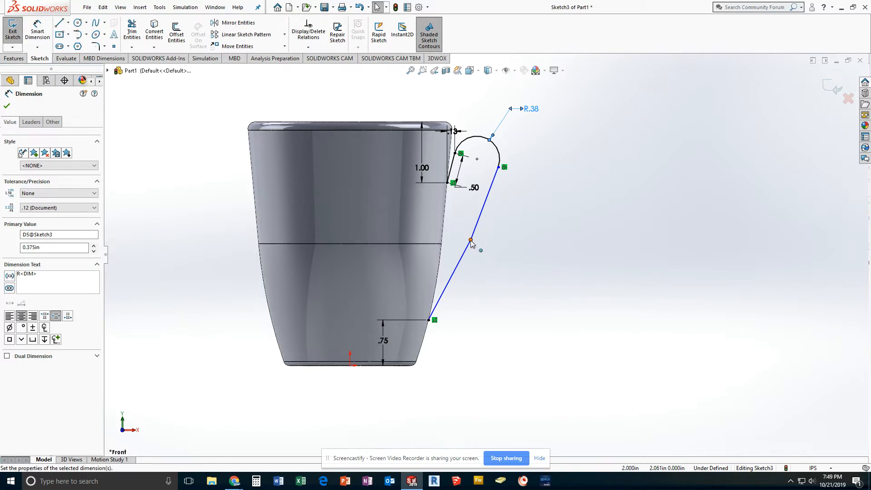
Move the corner between the two outer lines outward to about X 2.26, Y 2.02 in and round it with a 2 in sketch fillet
mouse_move(477, 241)
mouse_down()
mouse_move(492, 249)
mouse_move(481, 246)
mouse_move(469, 217)
mouse_move(529, 241)
mouse_move(521, 252)
mouse_move(487, 243)
mouse_up()
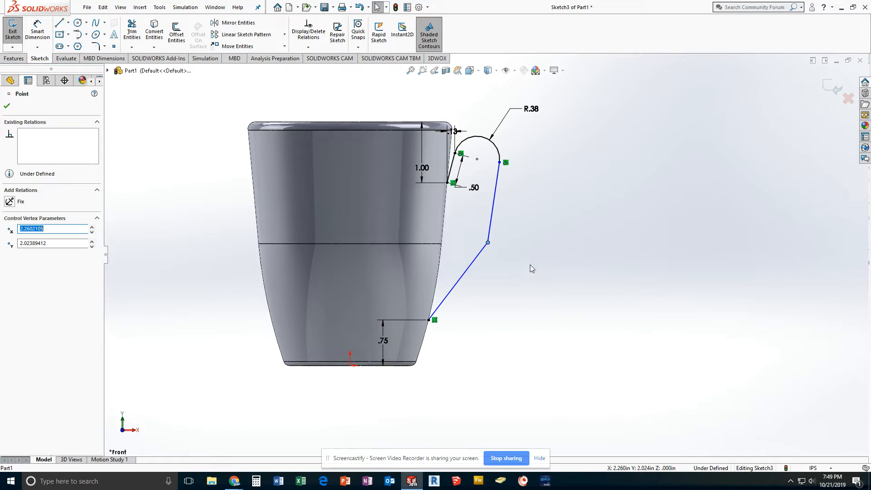
click(554, 274)
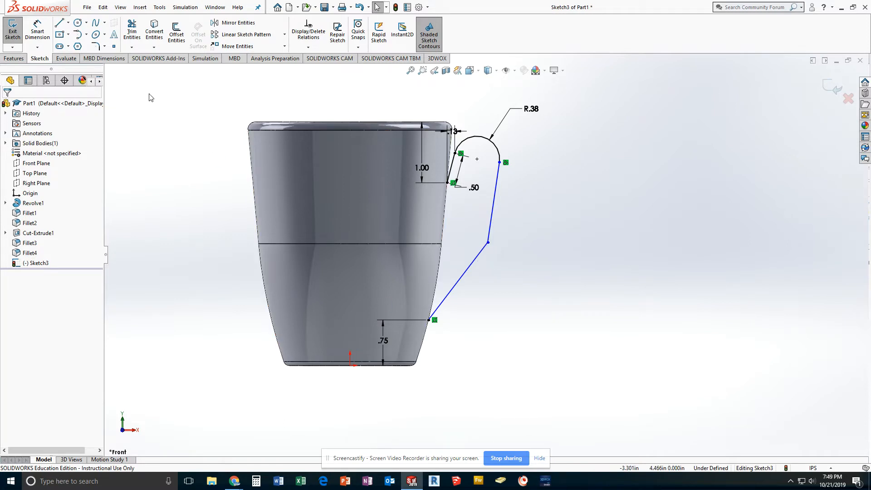
click(97, 46)
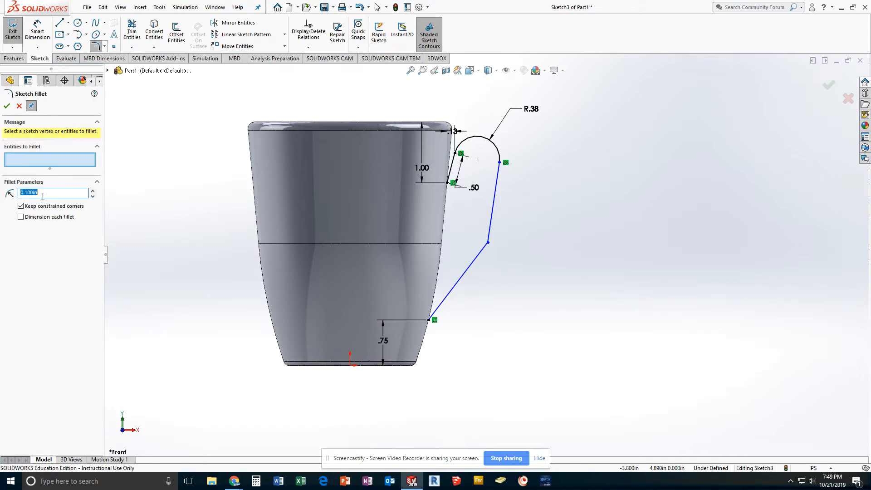
text(2.)
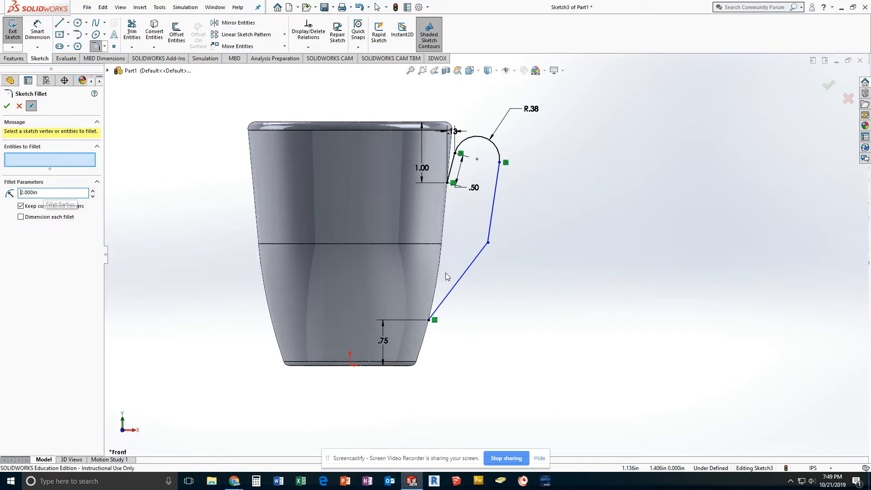
click(489, 241)
click(475, 258)
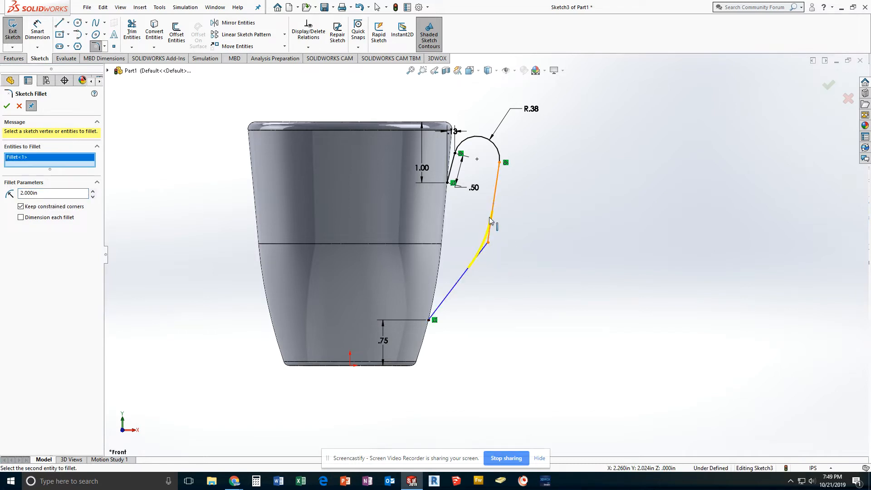
click(7, 106)
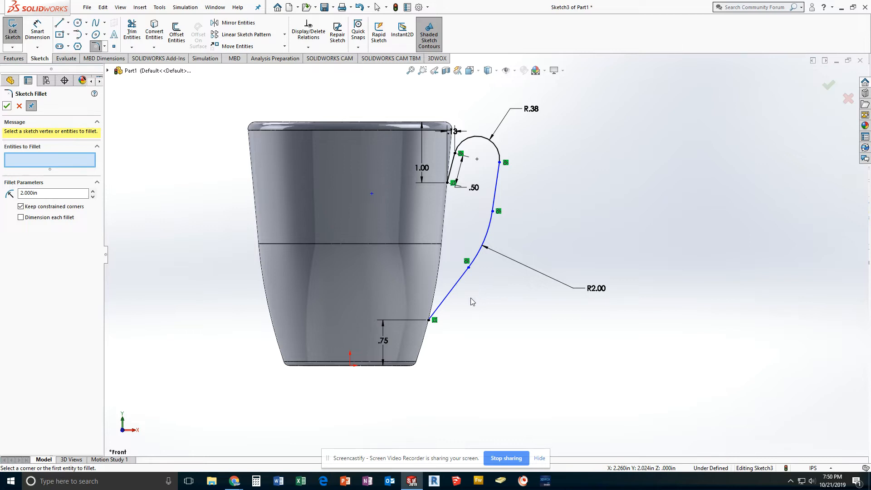
Dimension the length of the straight line between the top arc and the fillet as 0.75 in
click(40, 32)
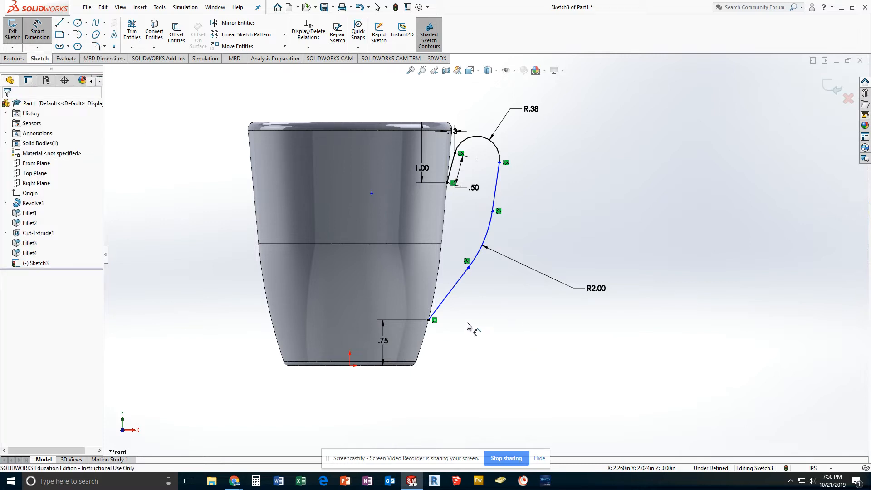
click(498, 182)
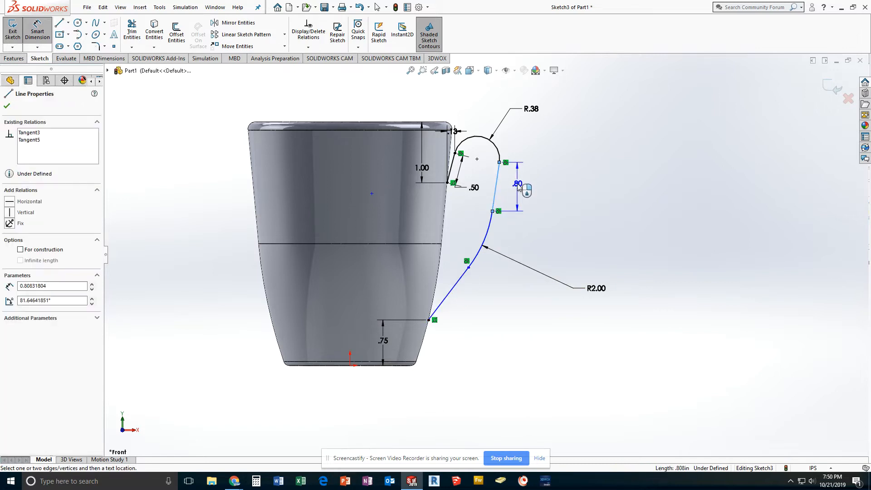
click(509, 223)
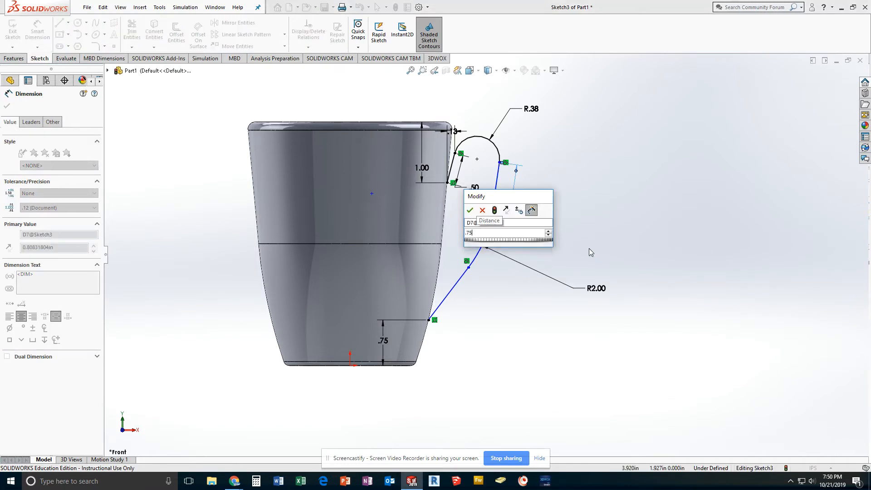
key(Return)
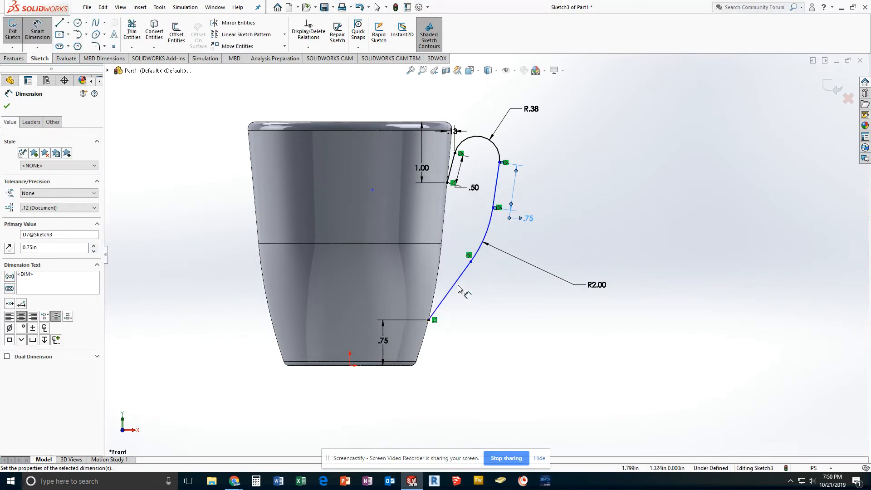
Dimension the length of the lower slanted line as 1 in and exit the handle path sketch
click(457, 287)
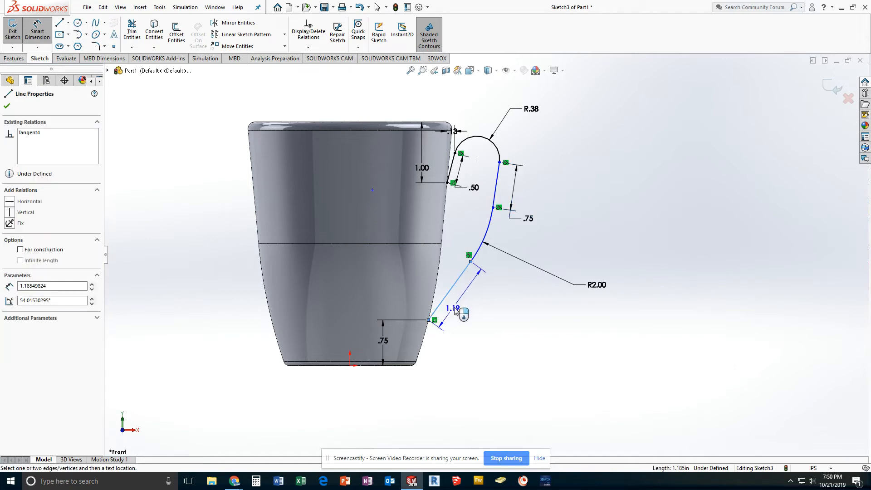
click(458, 308)
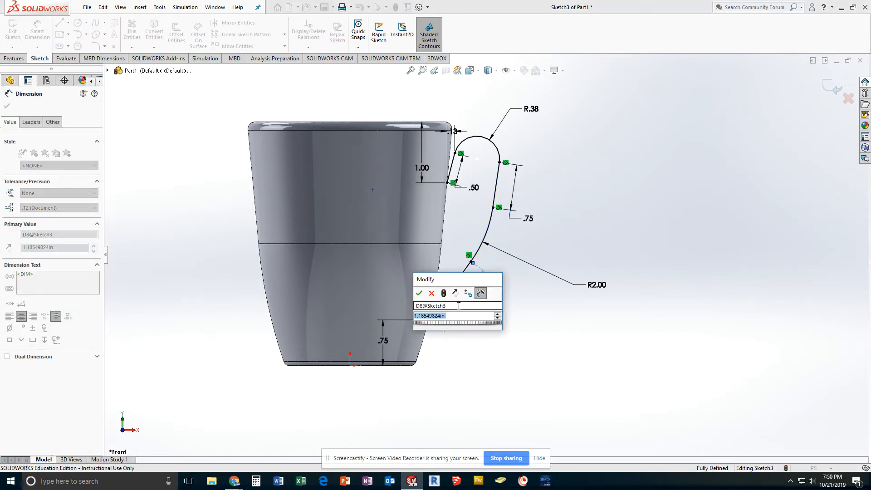
text(1)
key(Return)
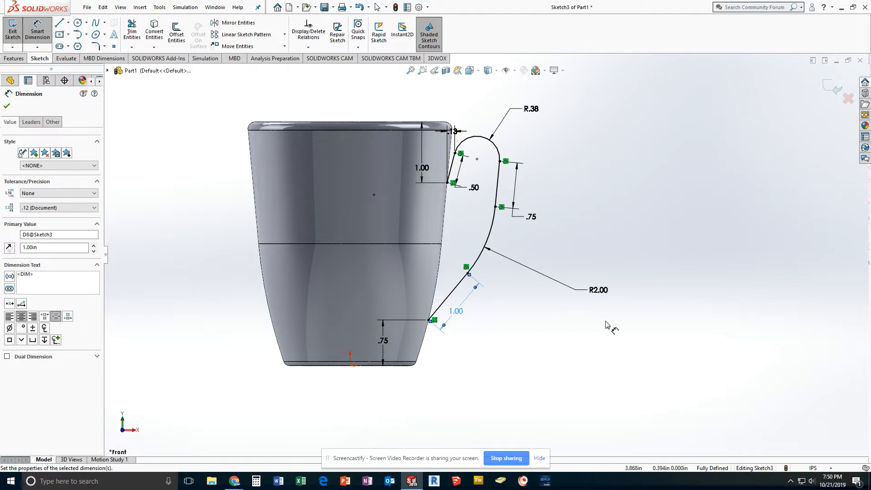
click(12, 31)
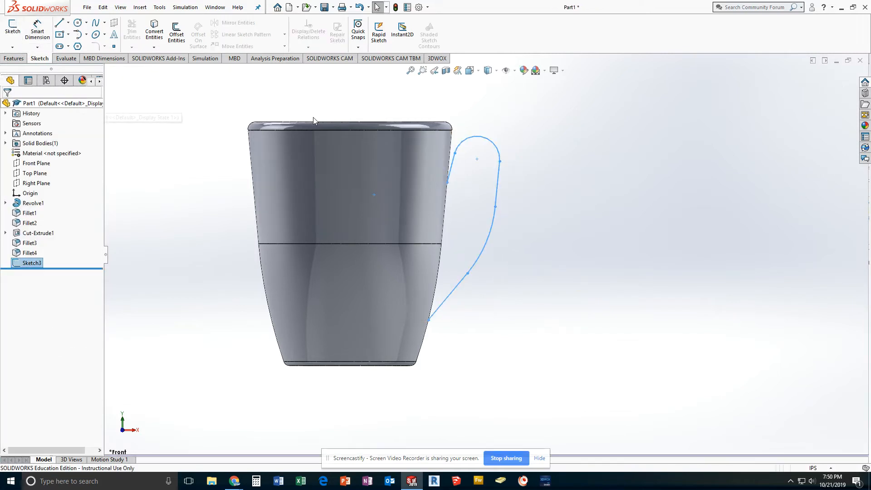
Create a reference plane coincident with the handle path's upper endpoint on the cup and perpendicular to the short slanted line
middle_drag(633, 157, 601, 205)
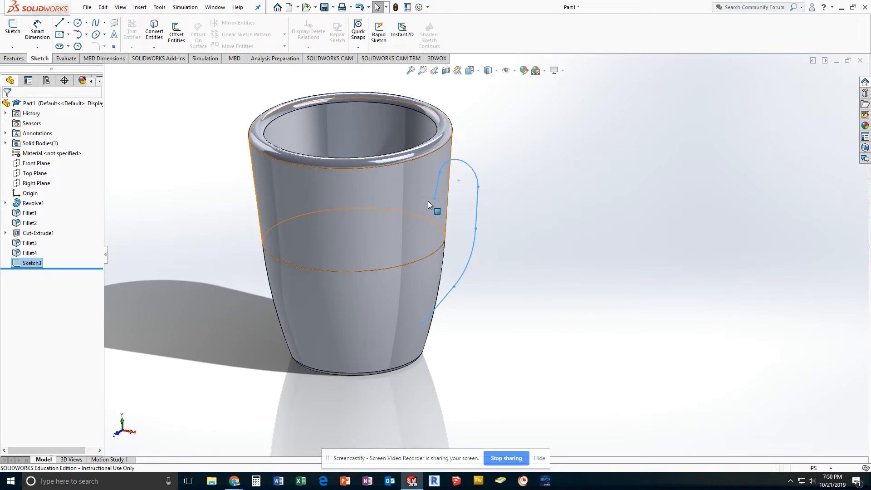
click(14, 59)
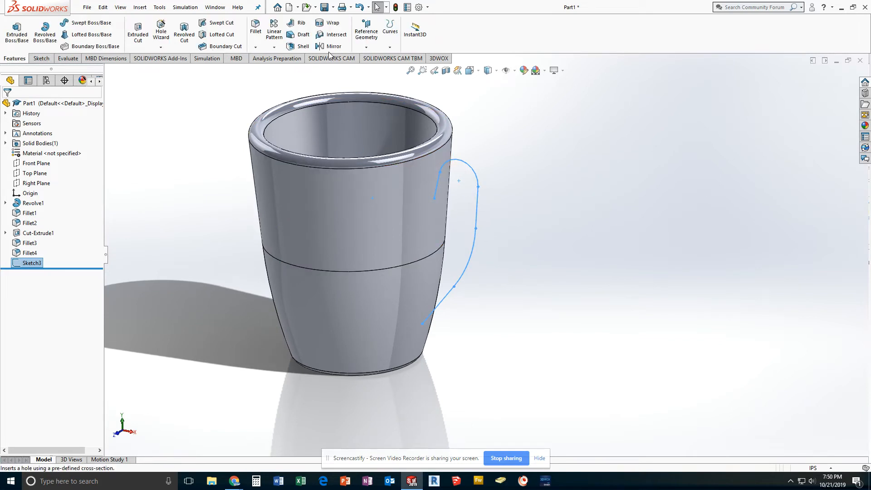
click(365, 48)
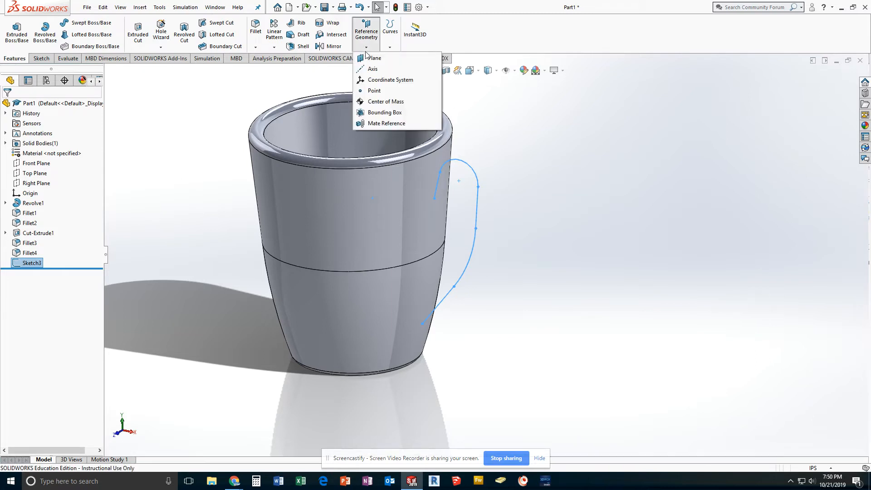
click(370, 59)
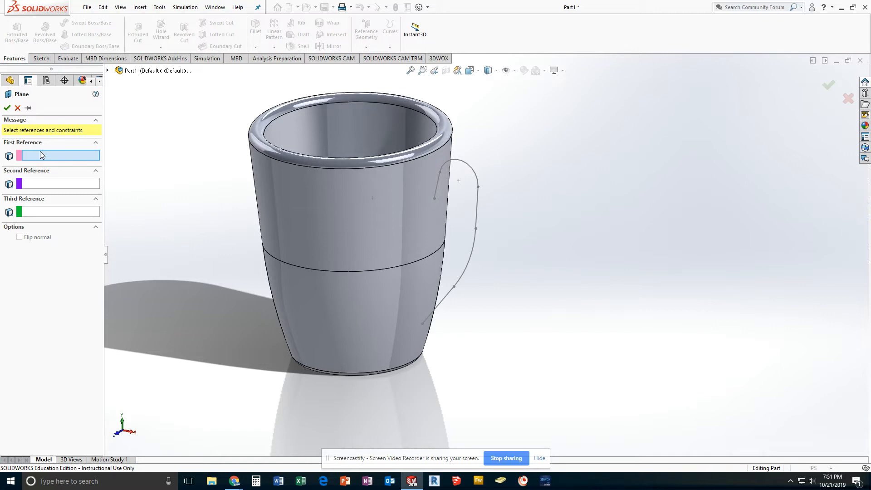
click(435, 200)
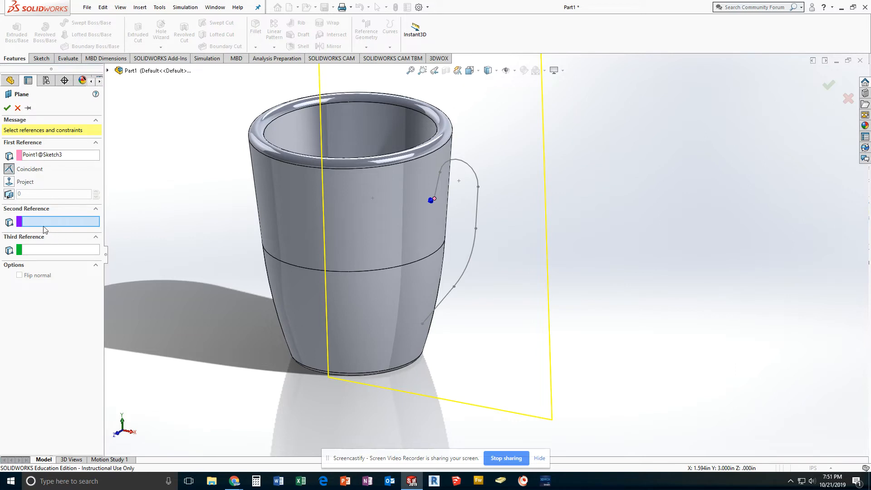
click(439, 190)
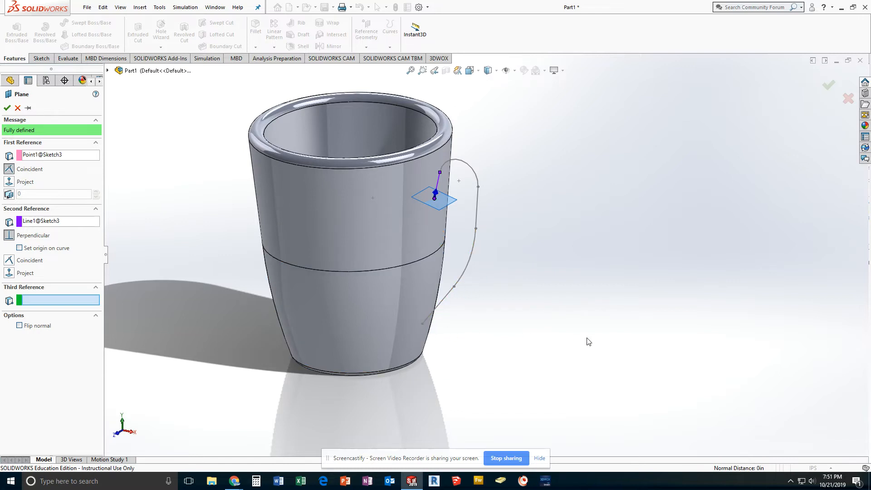
click(7, 109)
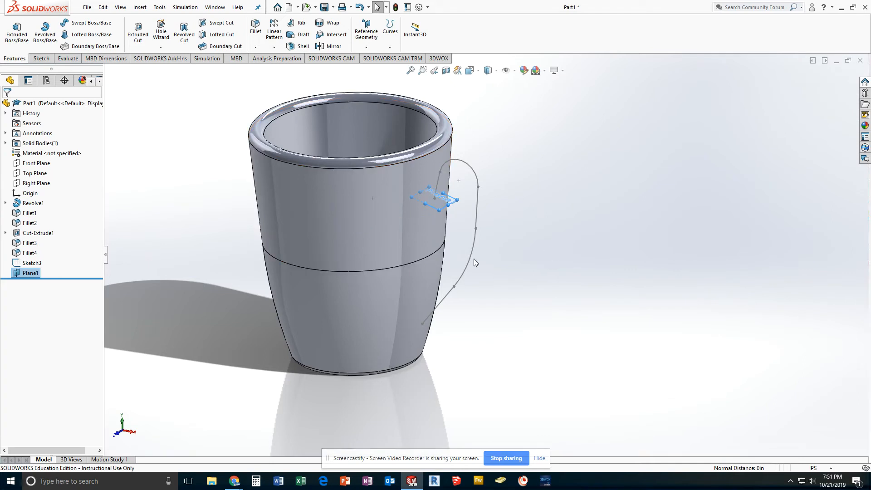
Start a sketch on the new reference plane and draw an ellipse centered on the path endpoint, with radii about 0.19 in vertically and 0.06 in horizontally
right_click(30, 273)
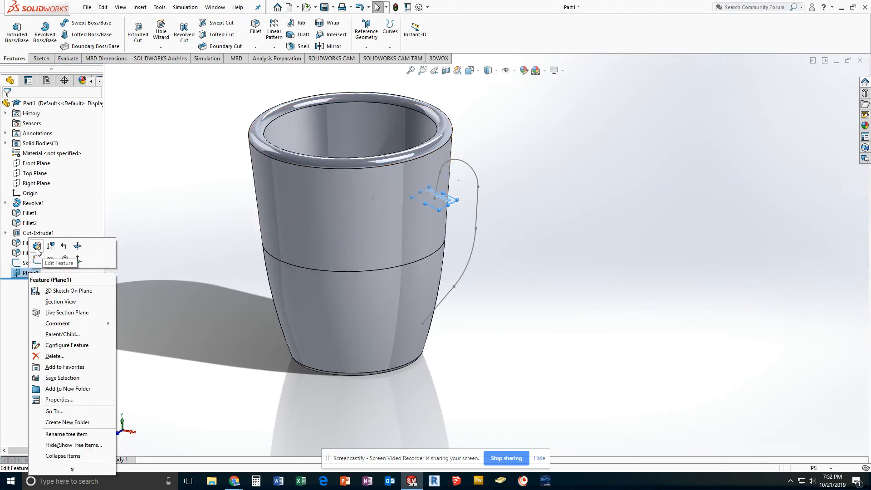
click(36, 259)
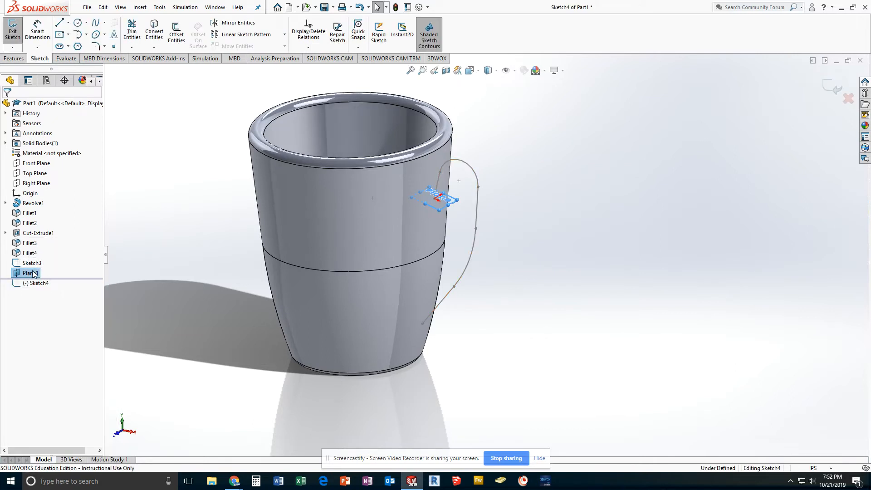
right_click(32, 275)
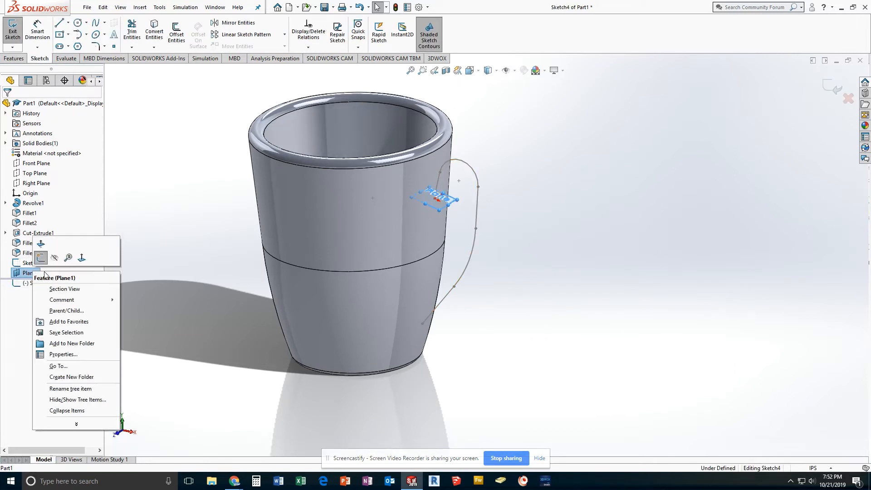
click(80, 258)
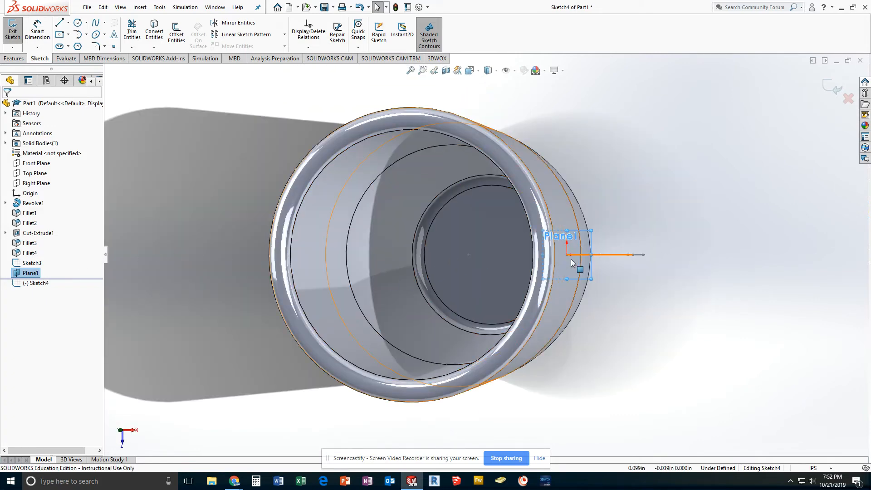
scroll(571, 263, down, 5)
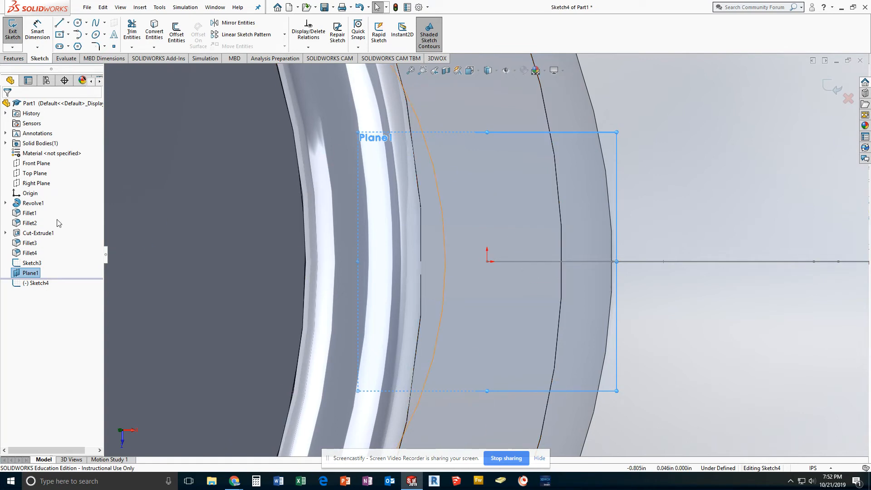
click(96, 35)
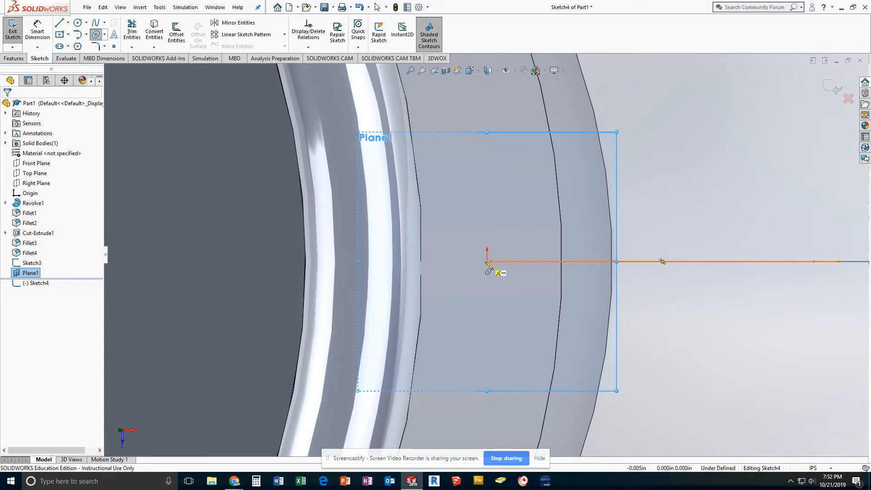
mouse_move(487, 267)
middle_down()
mouse_move(499, 241)
mouse_move(491, 237)
middle_up()
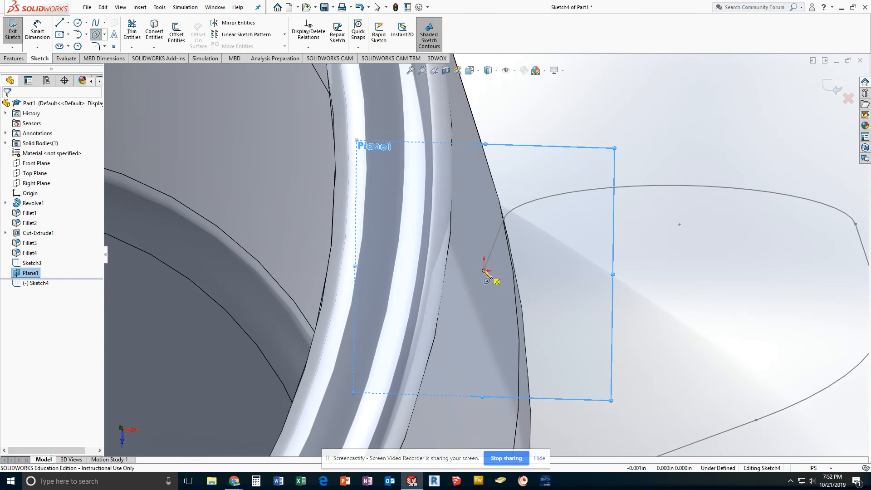
click(483, 270)
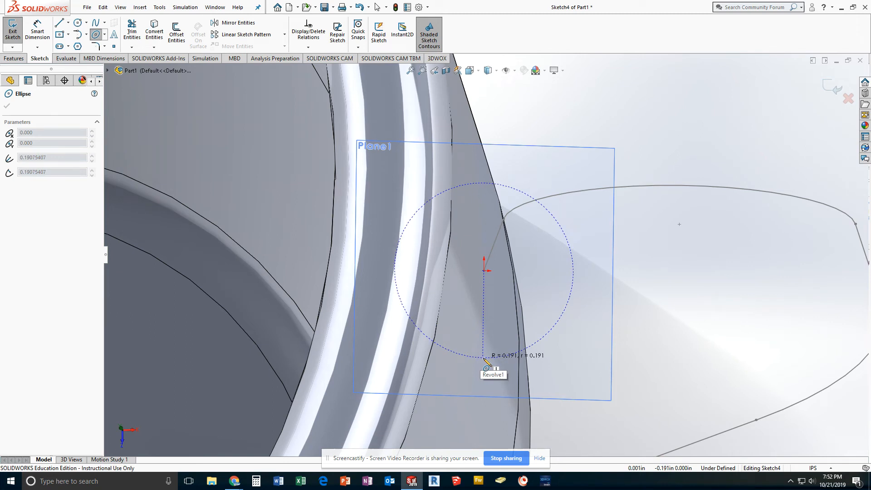
click(484, 358)
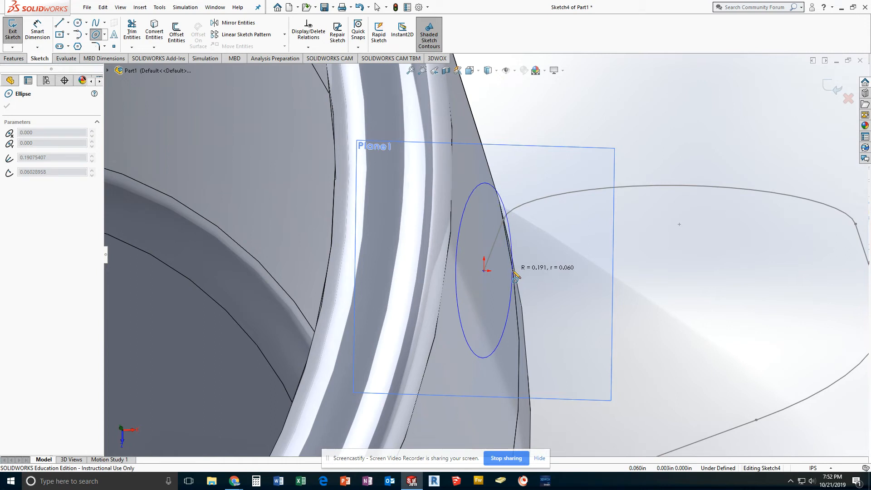
click(513, 272)
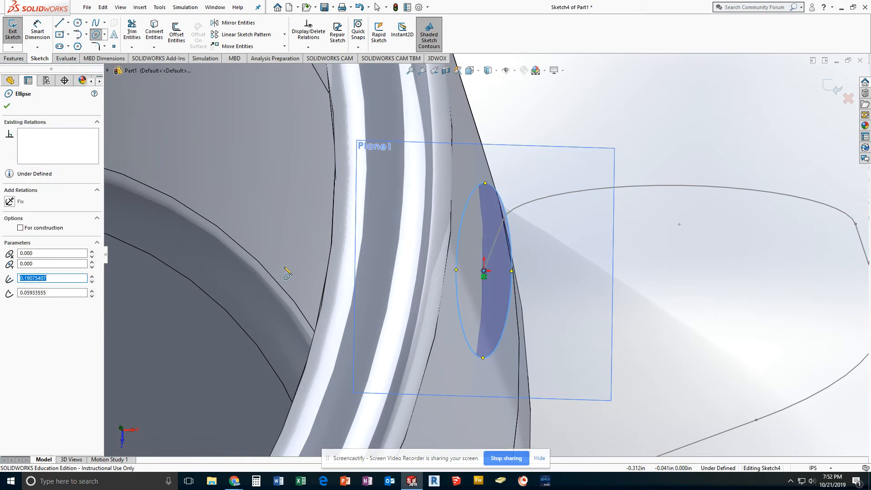
Draw a vertical construction centerline through the ellipse, joining the two endpoints of its long axis
click(68, 23)
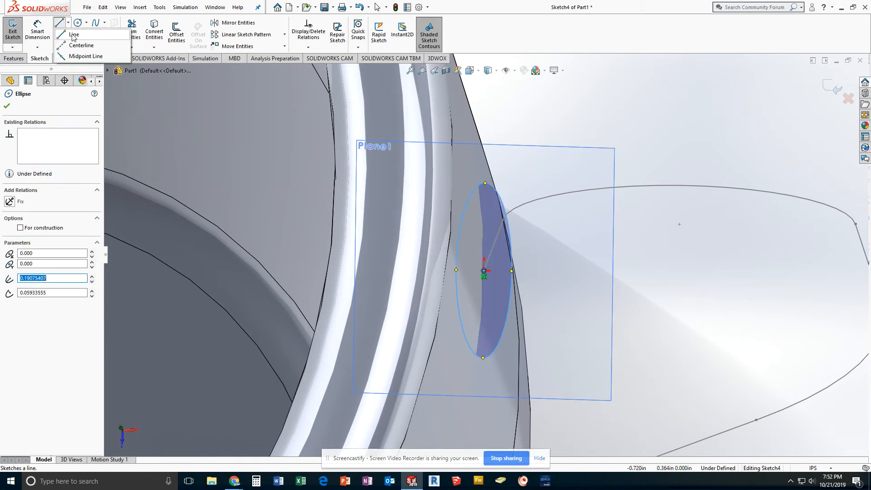
click(75, 44)
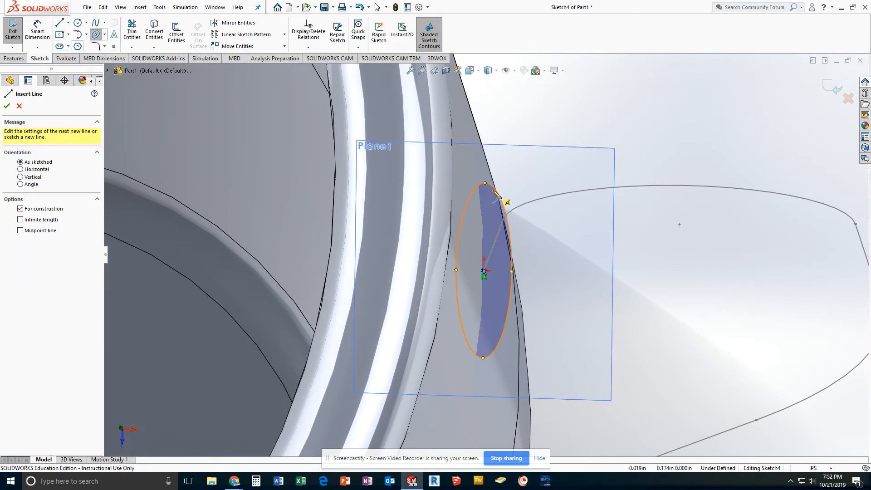
click(484, 184)
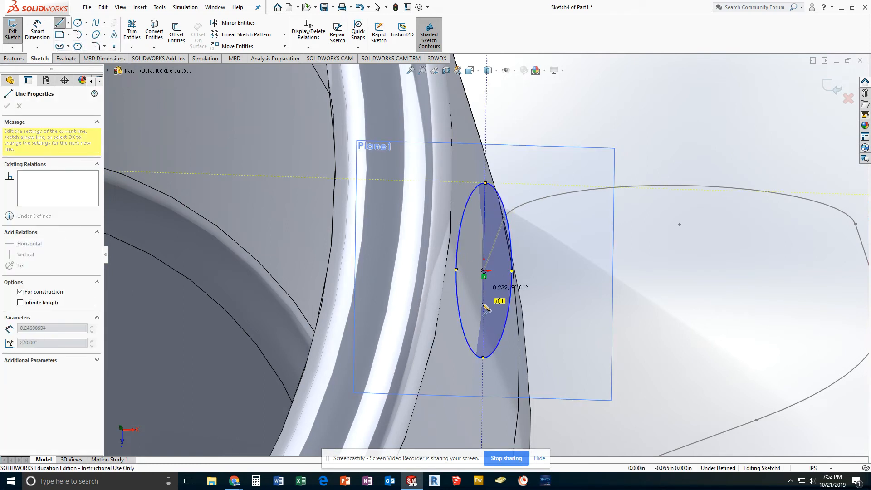
click(483, 358)
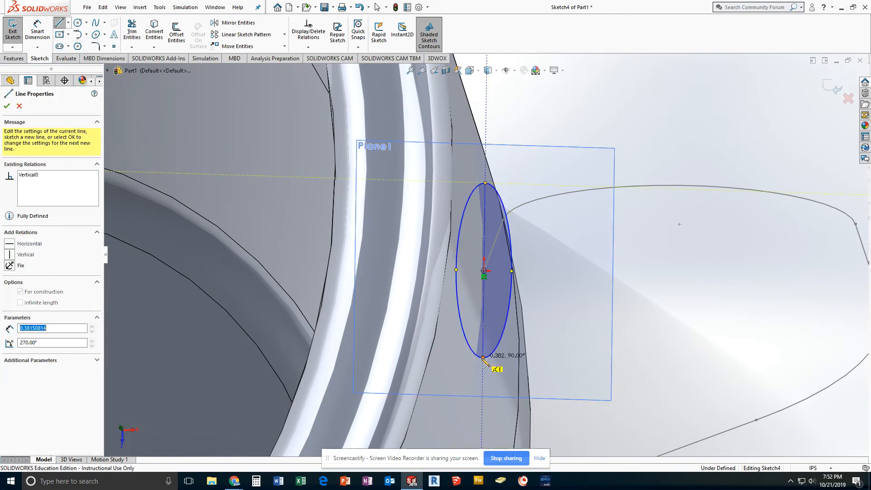
click(59, 22)
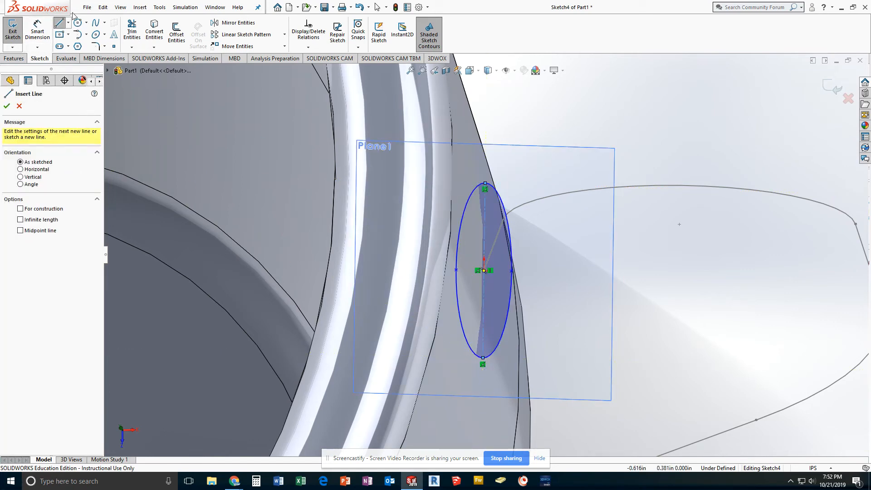
click(59, 22)
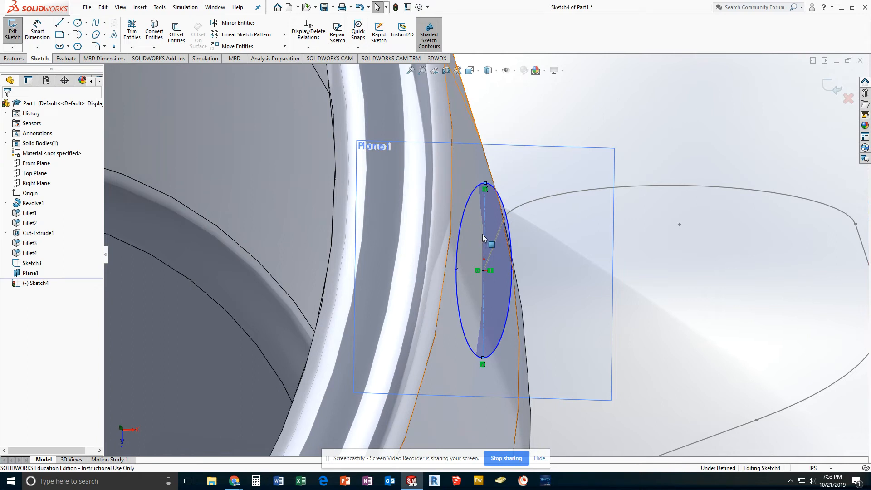
click(658, 103)
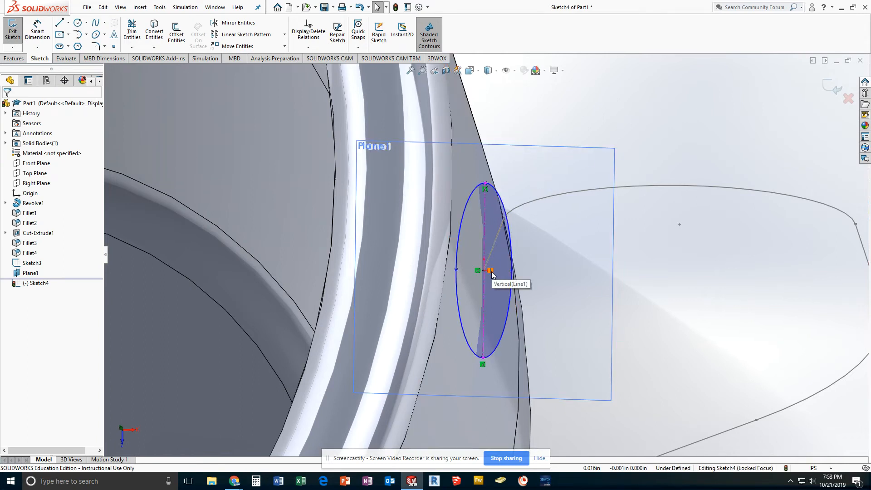
Dimension the ellipse's vertical centerline as 0.50 in to set its long axis
click(38, 32)
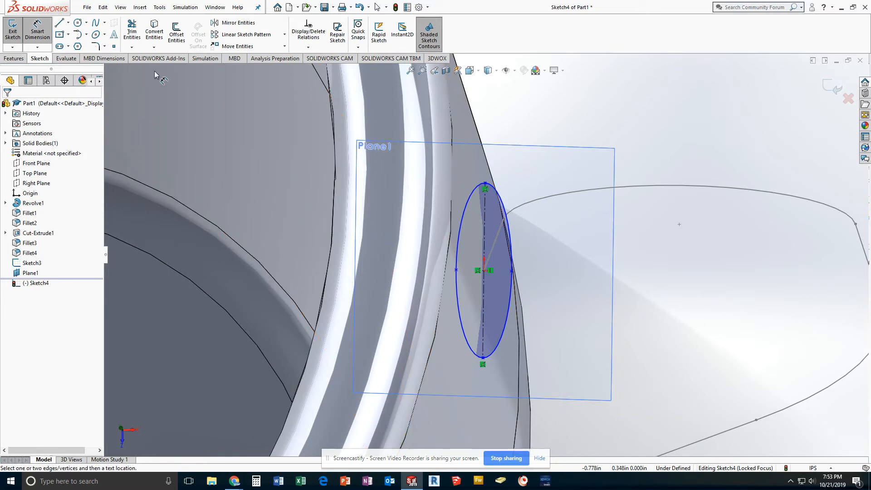
click(484, 255)
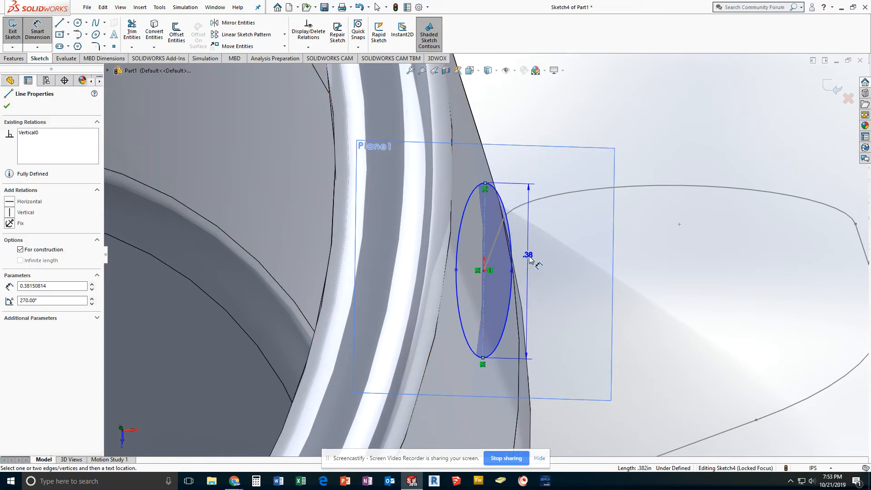
click(557, 272)
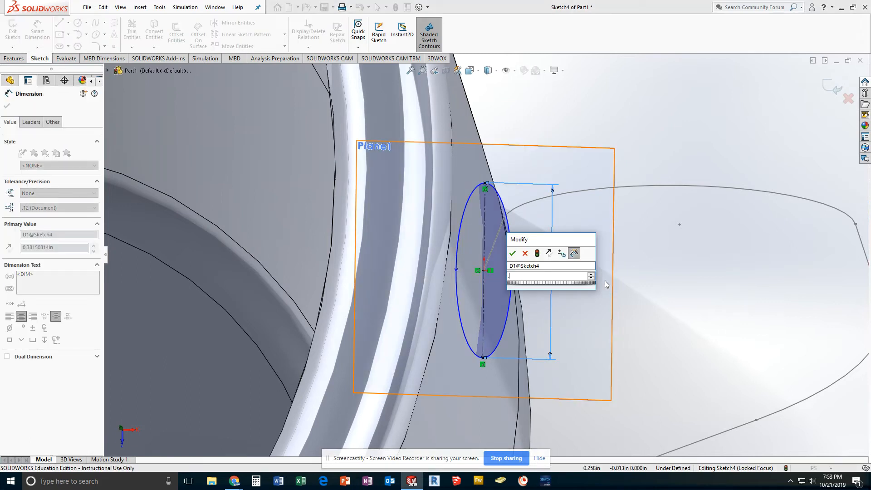
key(Return)
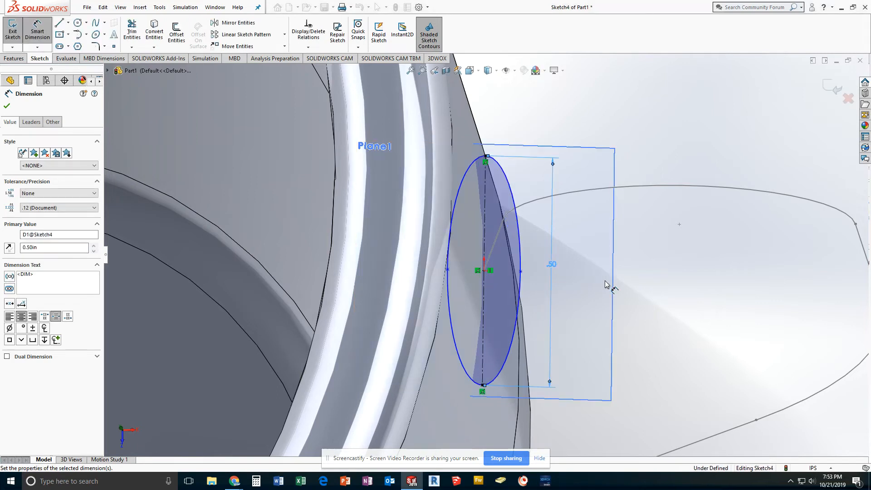
Dimension the distance between the ellipse's two short-axis points as 0.175 in and exit the profile sketch
click(447, 270)
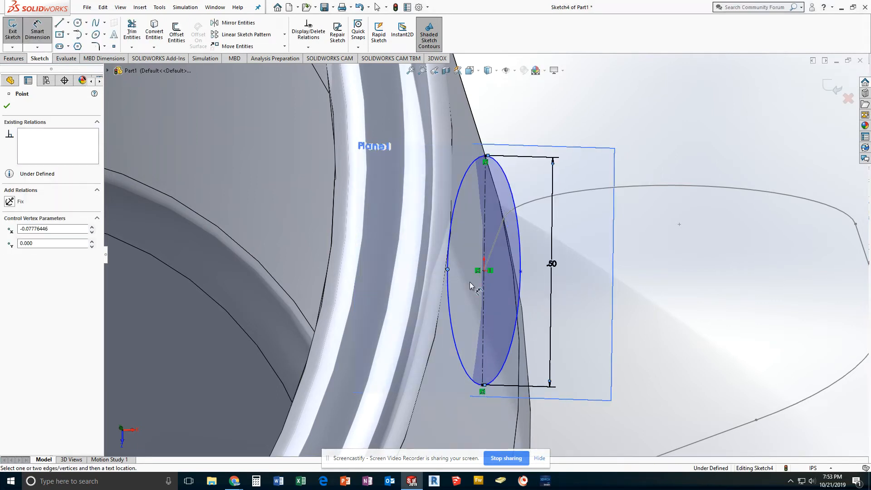
click(520, 271)
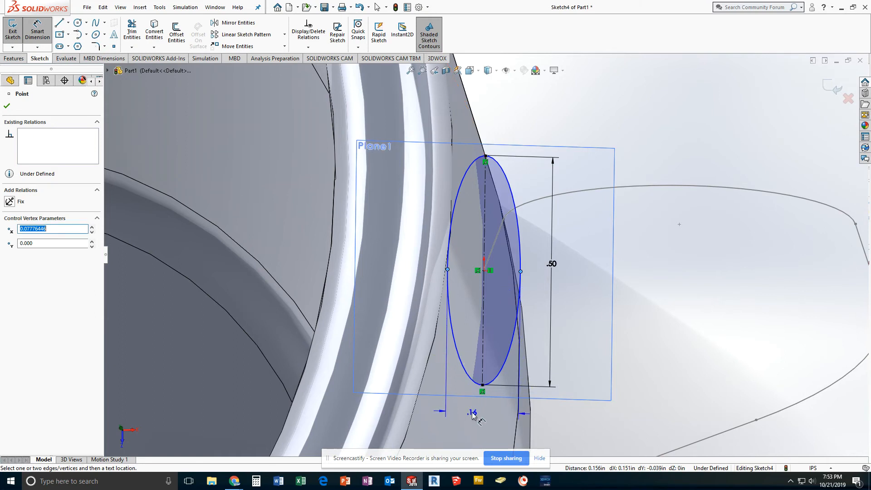
click(484, 415)
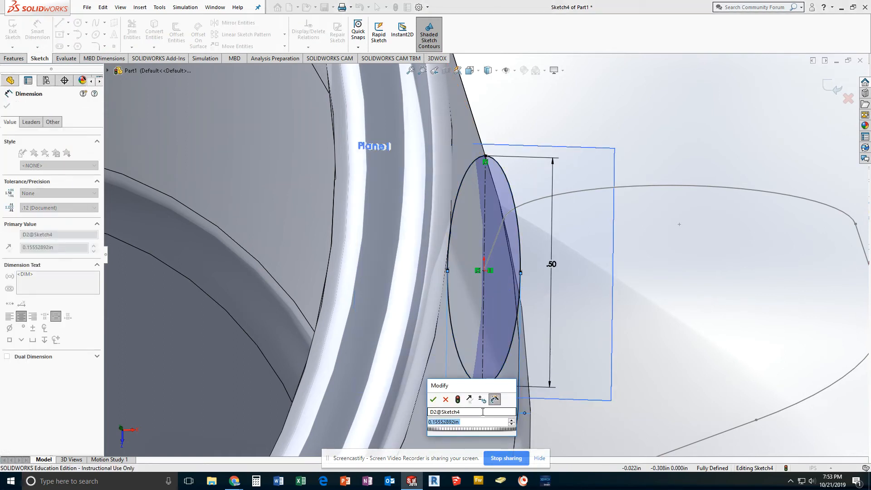
text(.175)
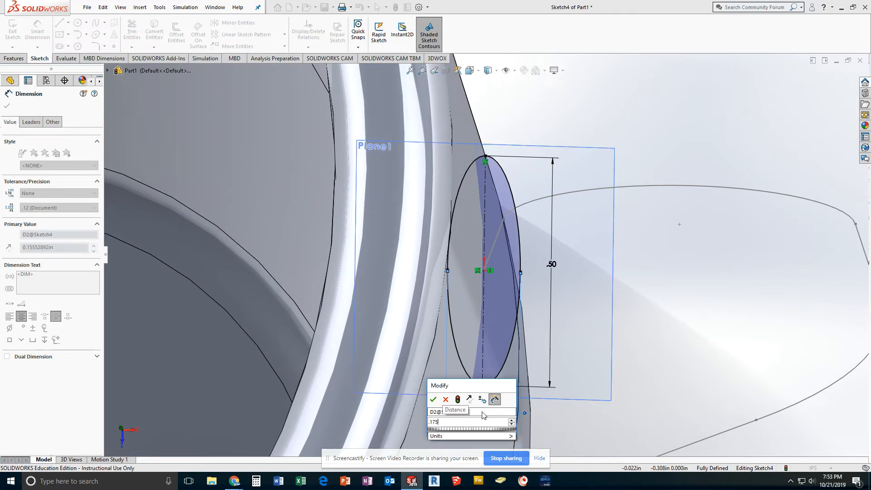
key(Return)
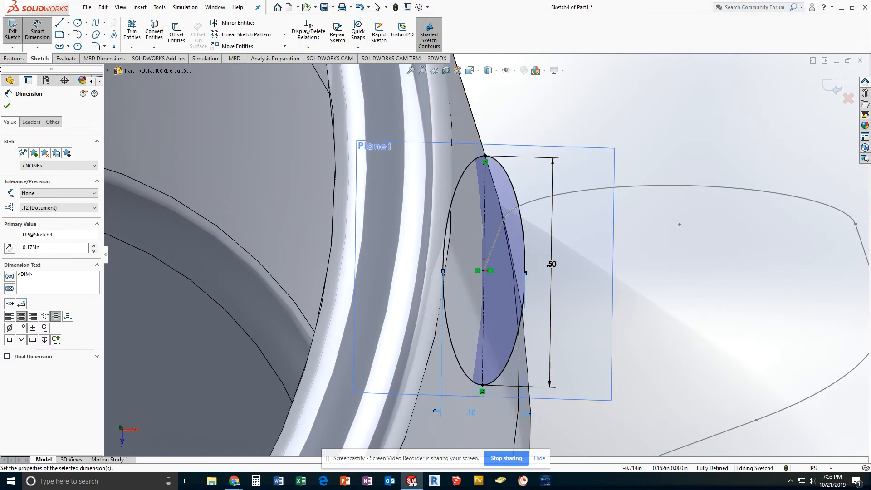
click(13, 32)
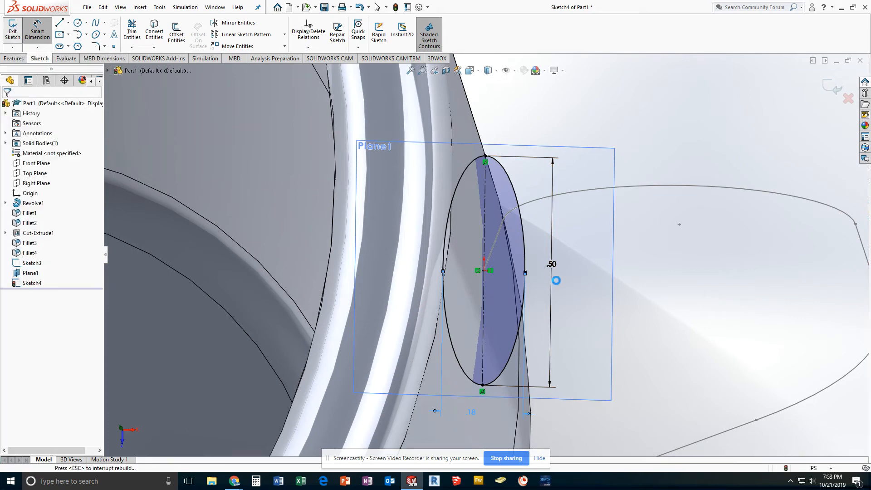
Sweep the elliptical profile Sketch4 along the handle path Sketch3 to form the cup's handle
scroll(630, 274, up, 4)
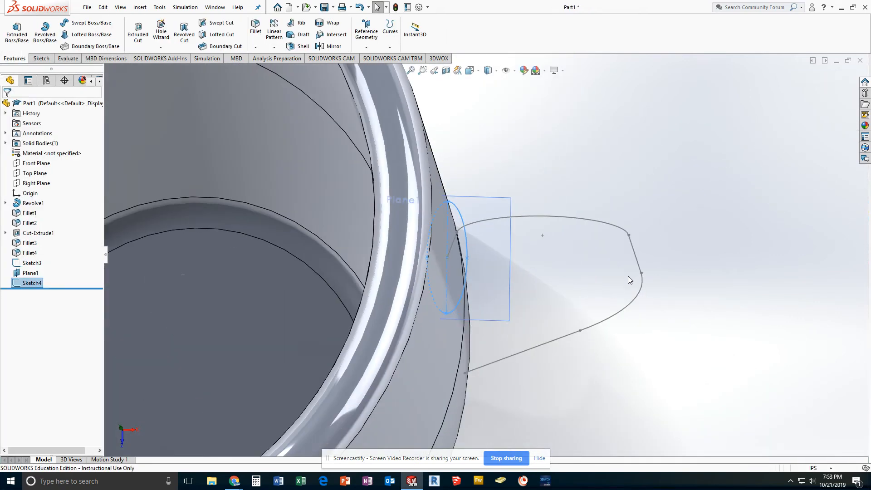
mouse_move(503, 371)
middle_down()
mouse_move(476, 325)
mouse_move(488, 315)
mouse_move(503, 321)
middle_up()
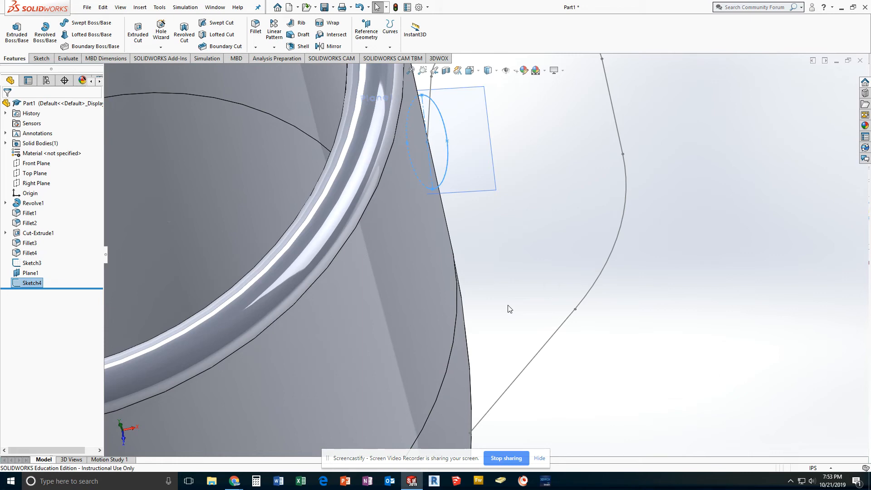
key(ctrl+7)
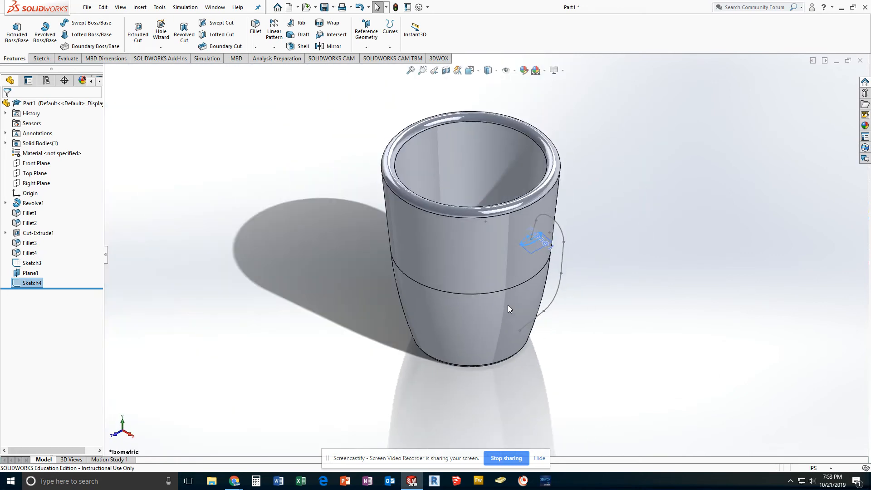
click(592, 291)
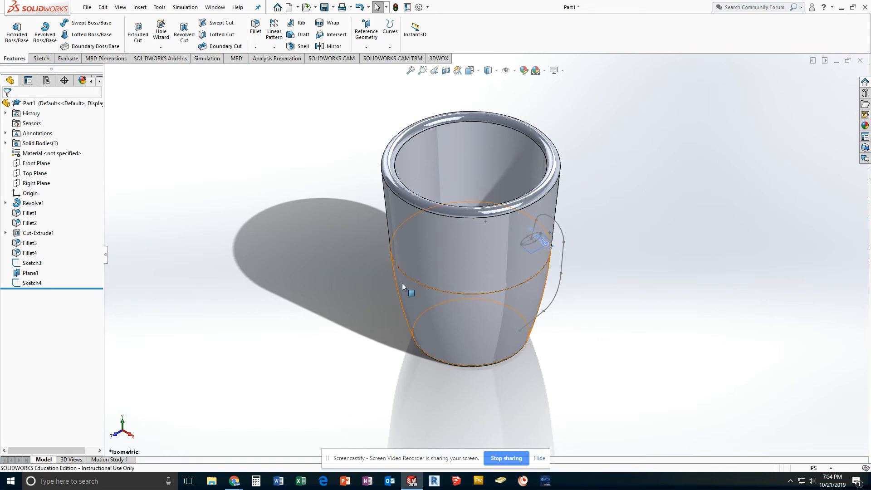
click(91, 22)
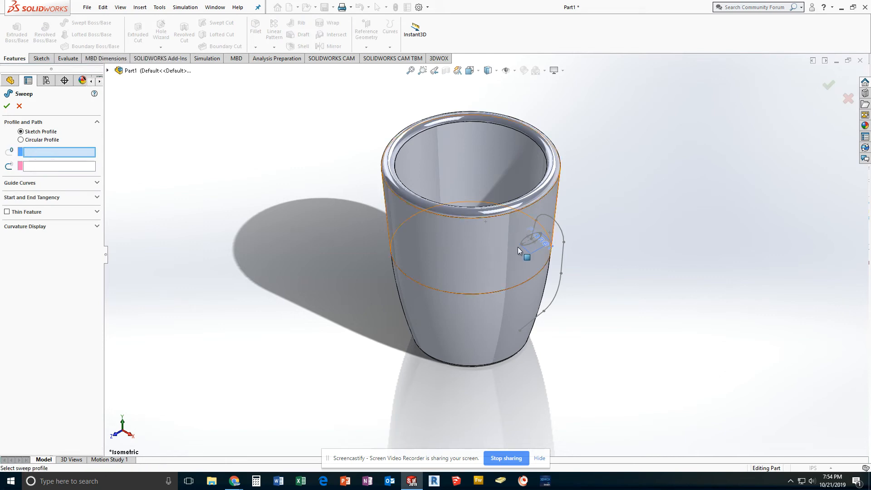
click(107, 71)
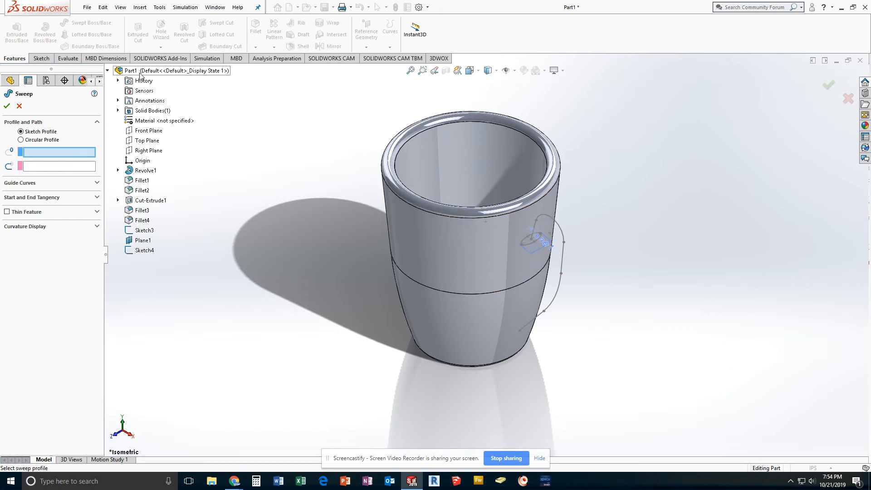
click(145, 250)
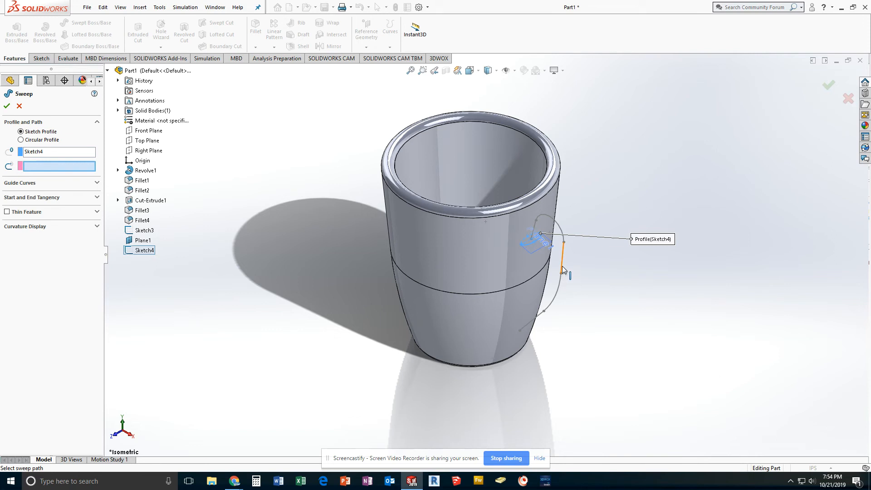
click(148, 230)
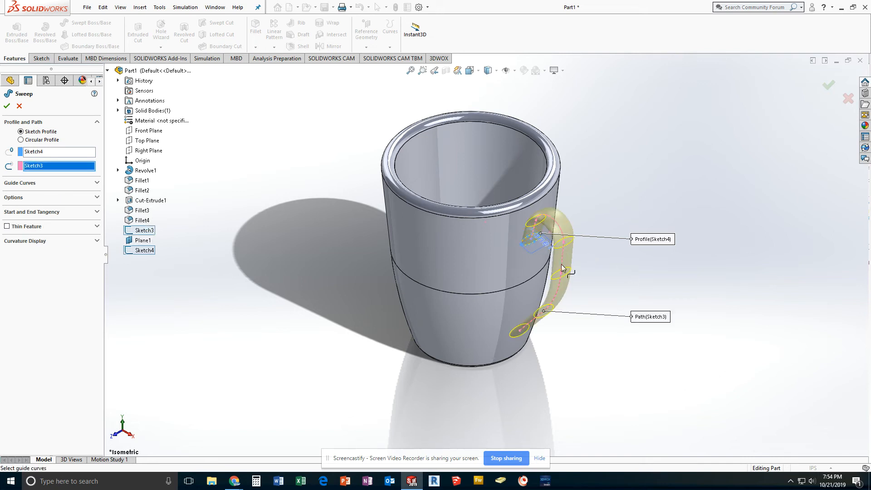
middle_drag(550, 373, 582, 317)
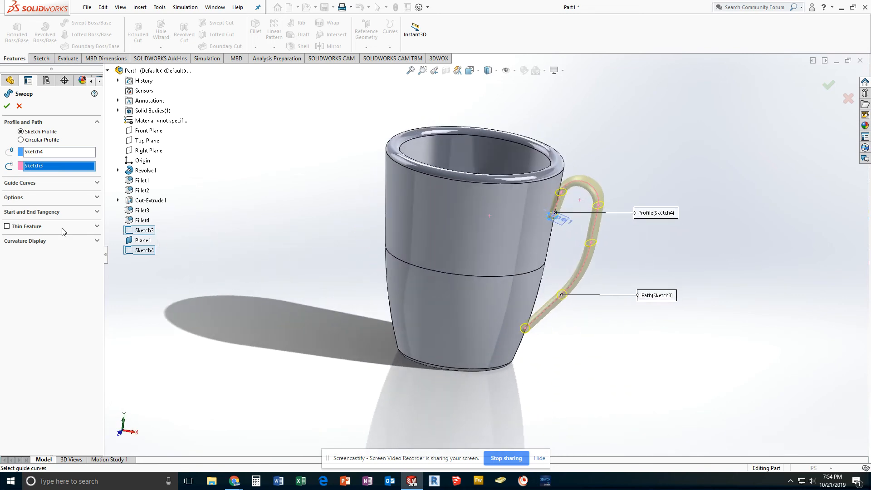
click(8, 106)
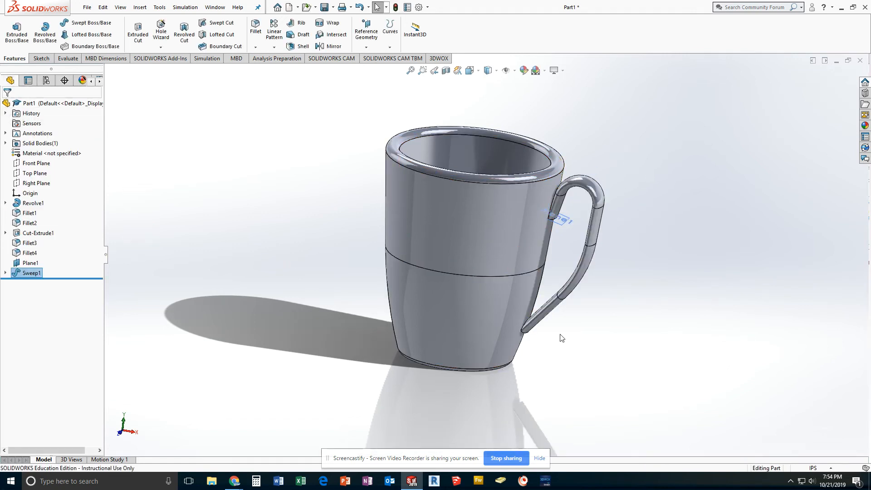
Start a sketch on the exposed end face of the handle's upper end, convert its edges into sketch entities and exit the sketch
middle_drag(567, 347, 551, 193)
scroll(542, 205, down, 5)
scroll(513, 208, up, 1)
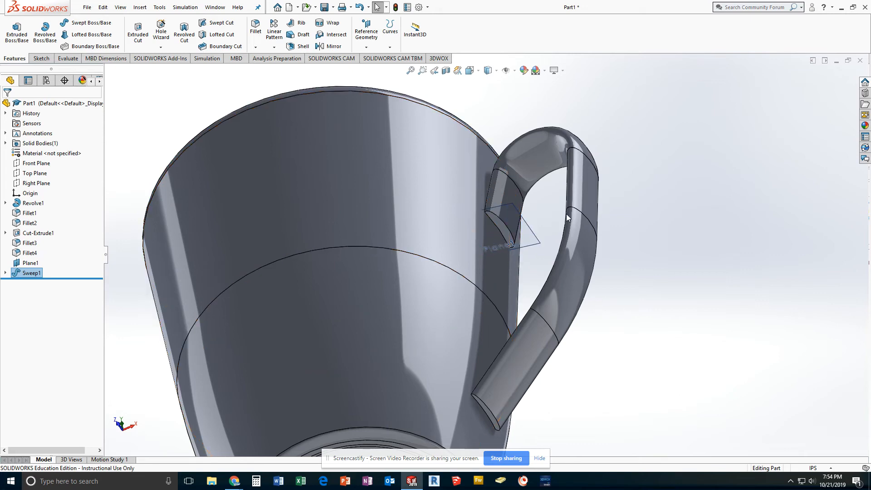
click(715, 212)
scroll(542, 222, down, 3)
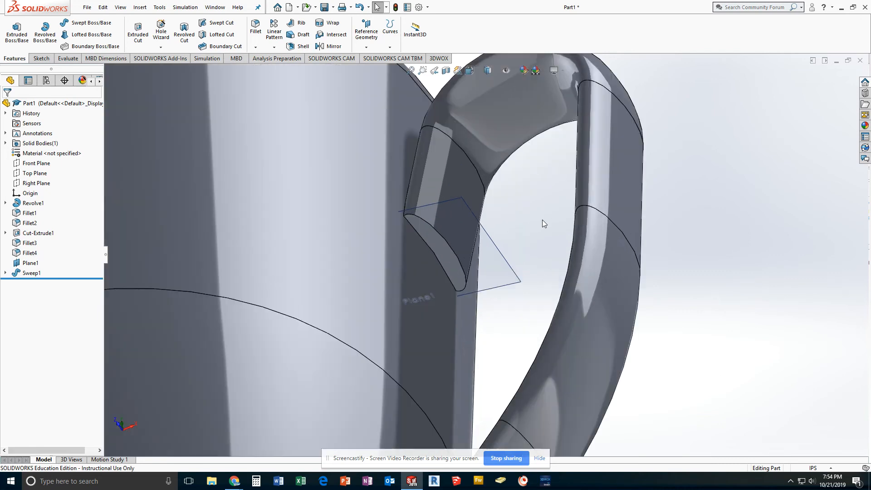
click(438, 249)
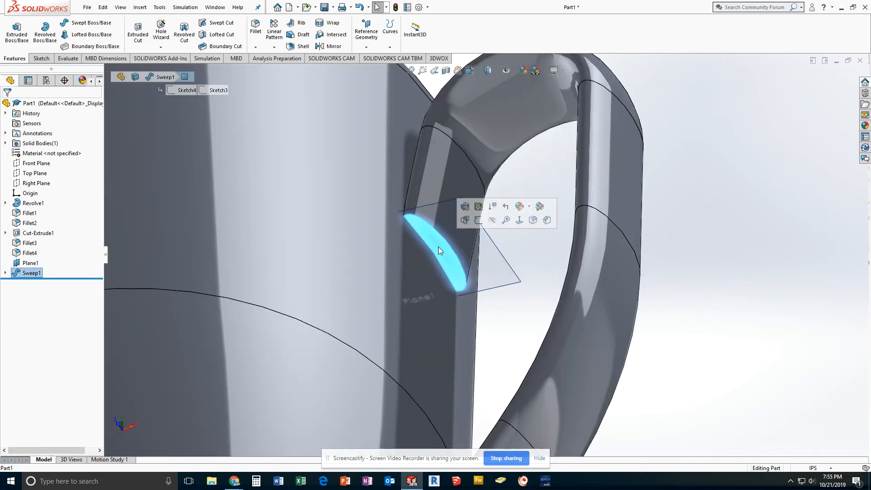
click(477, 222)
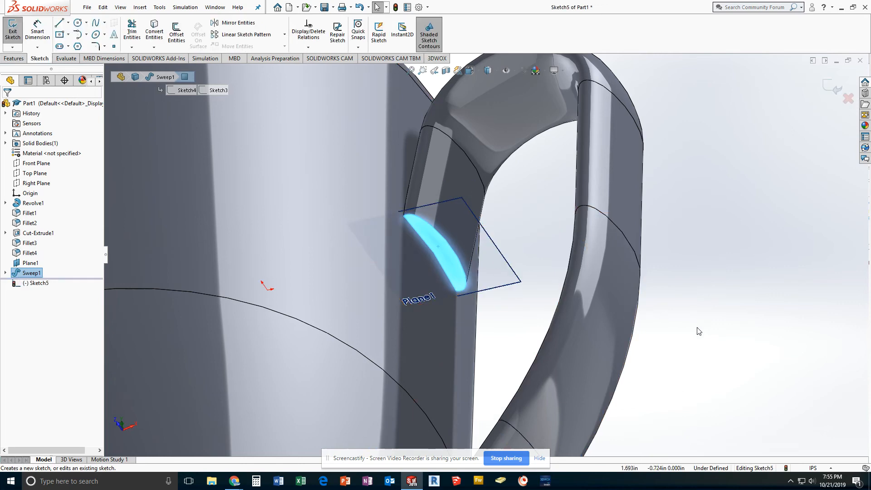
click(154, 34)
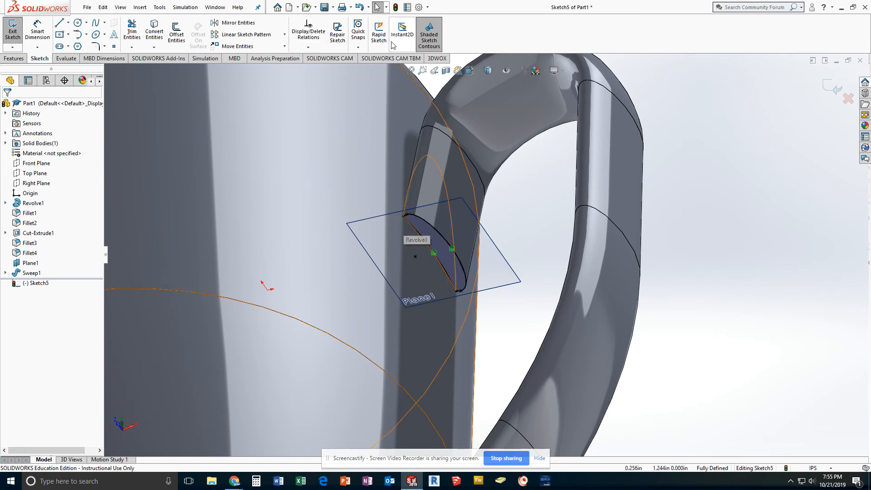
click(14, 34)
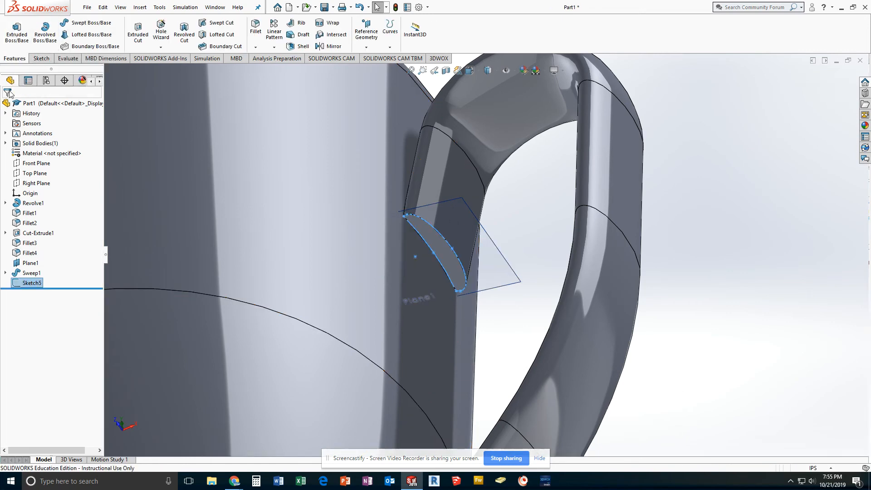
Extrude the converted upper end sketch with Up To Surface, ending at the cup's upper outer face, with the result merged
click(18, 41)
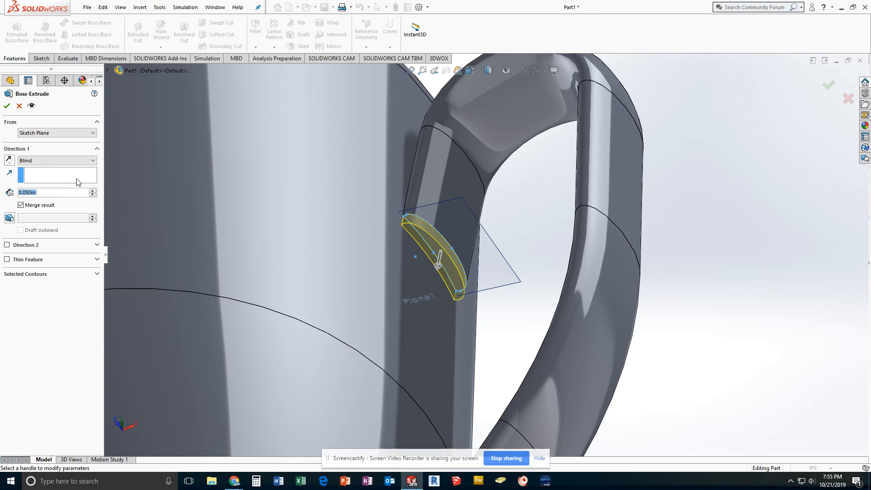
click(94, 161)
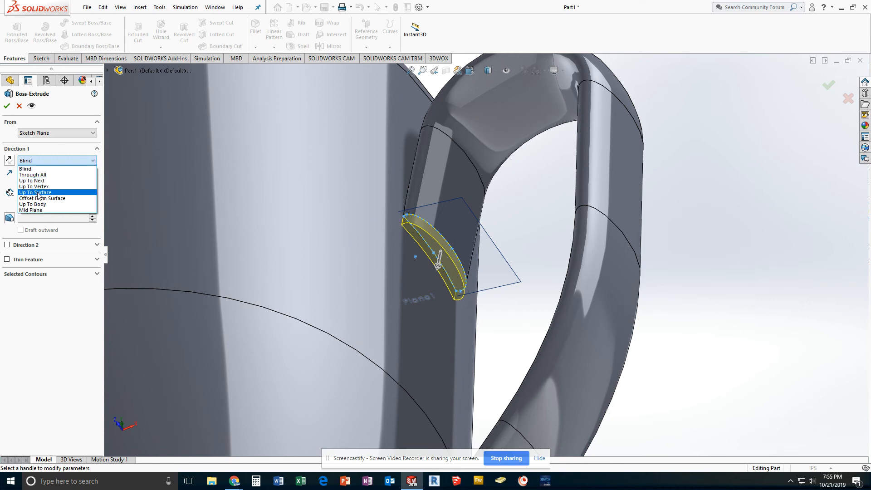
click(39, 193)
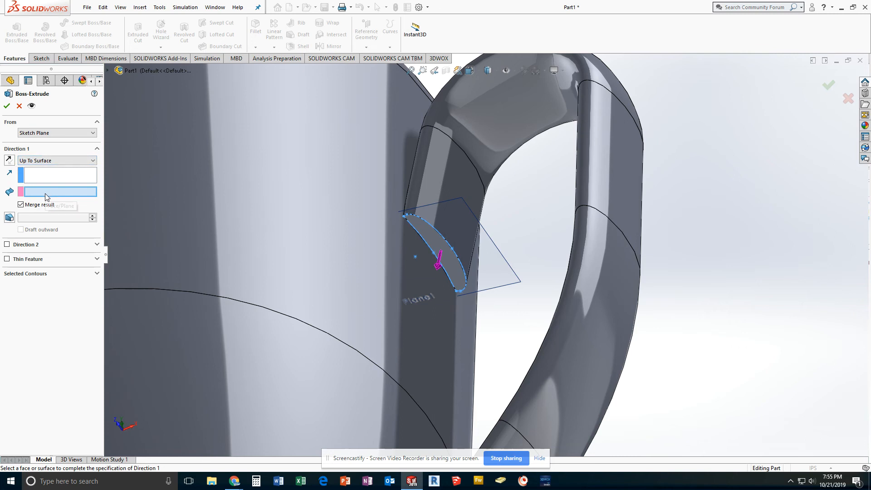
click(319, 247)
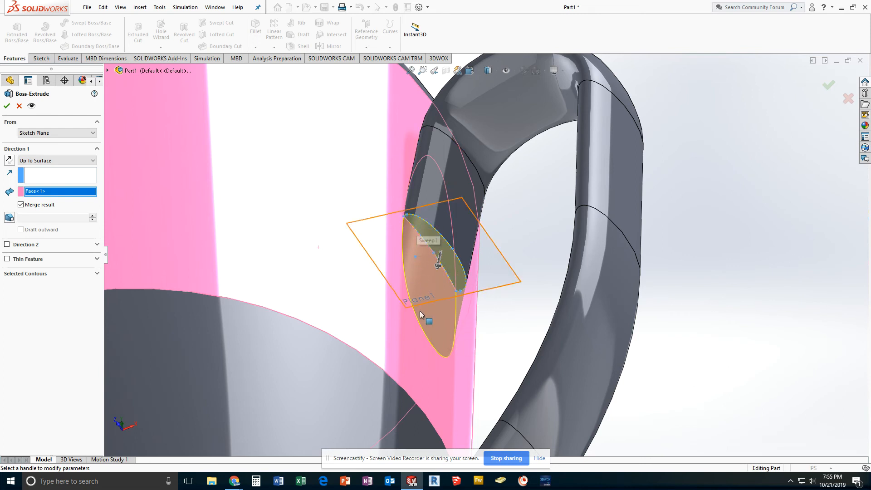
click(6, 106)
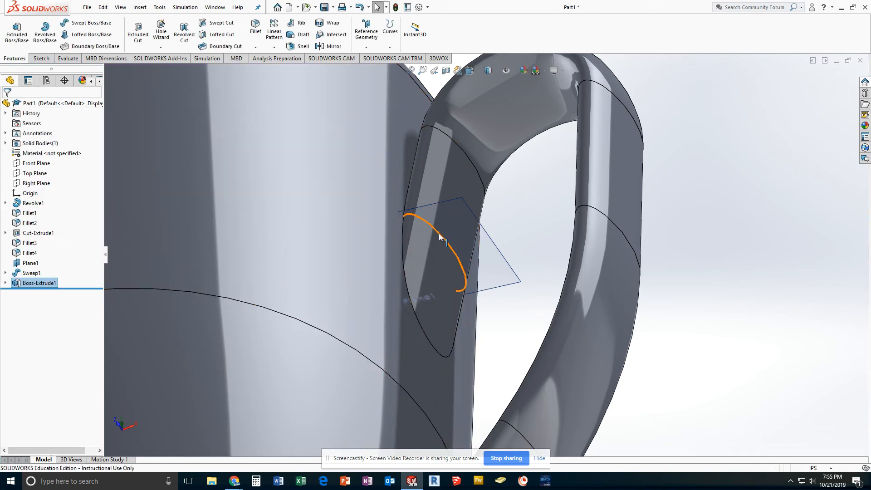
Start a sketch on the exposed end face of the handle's lower end, convert its edges into sketch entities and exit the sketch
scroll(846, 250, down, 3)
scroll(603, 285, up, 2)
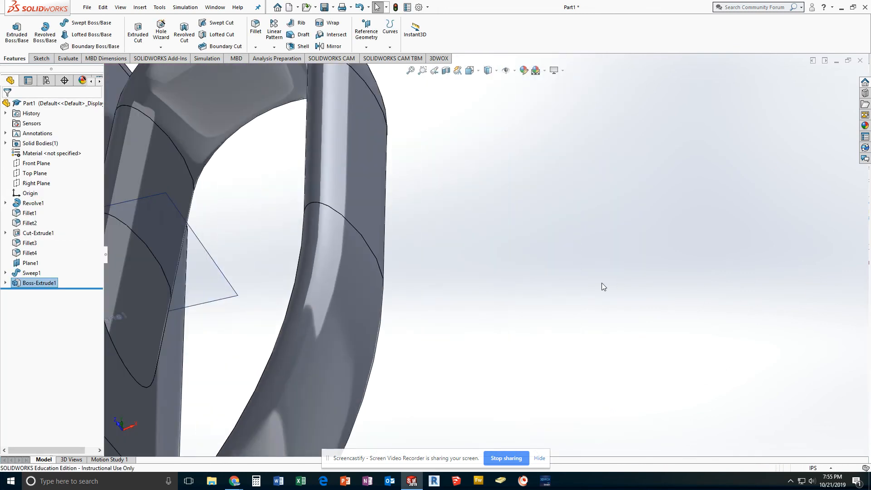
scroll(483, 293, up, 6)
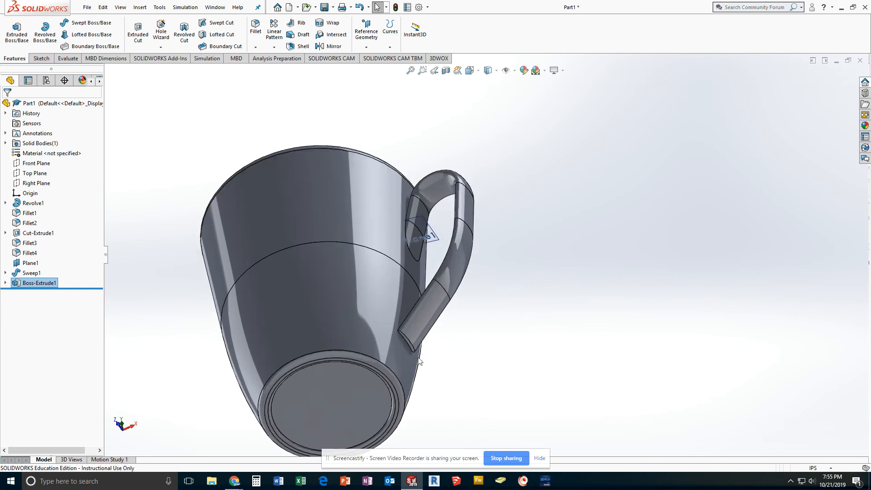
scroll(418, 358, down, 5)
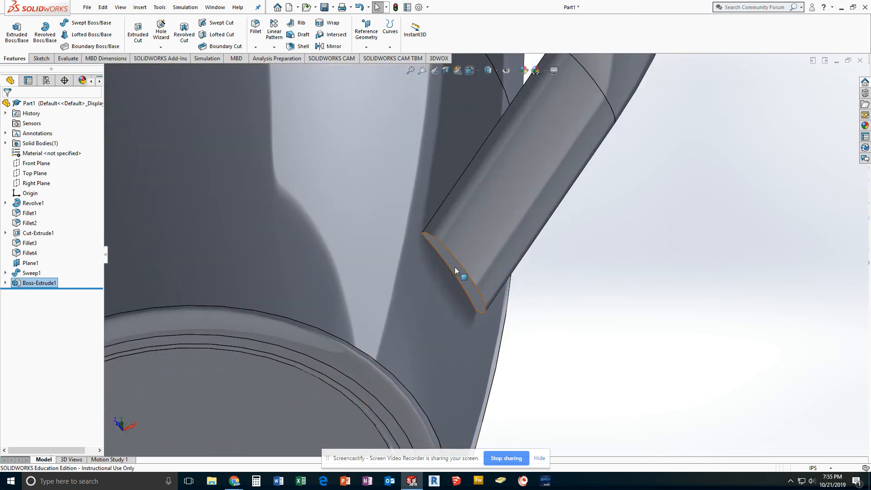
click(454, 267)
click(496, 244)
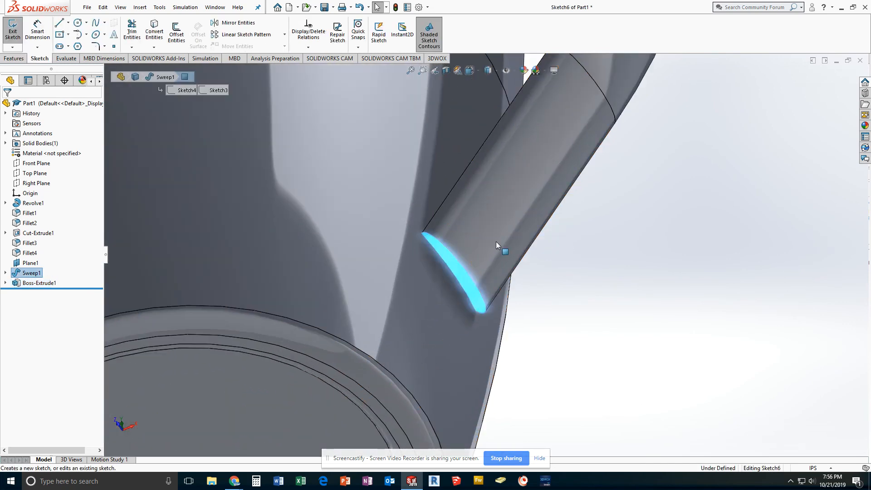
click(156, 31)
click(18, 26)
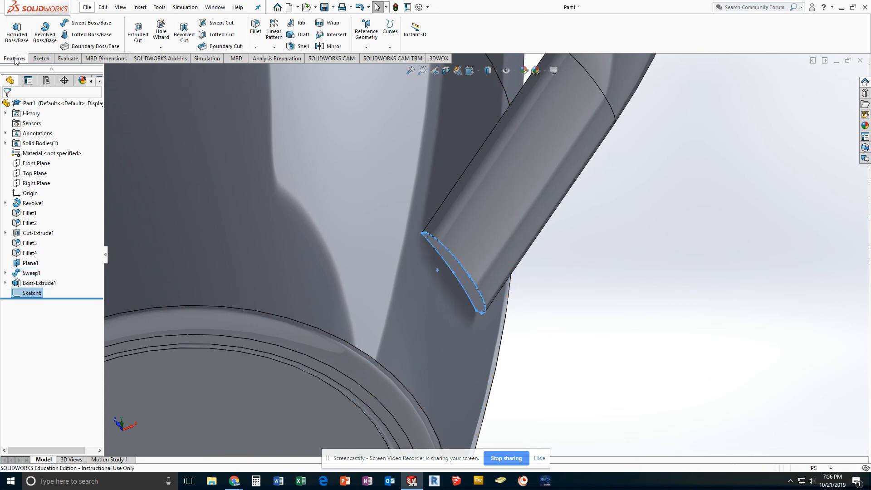
Extrude the converted lower end sketch with Up To Surface, ending at the cup's lower outer face, with the result merged
click(16, 33)
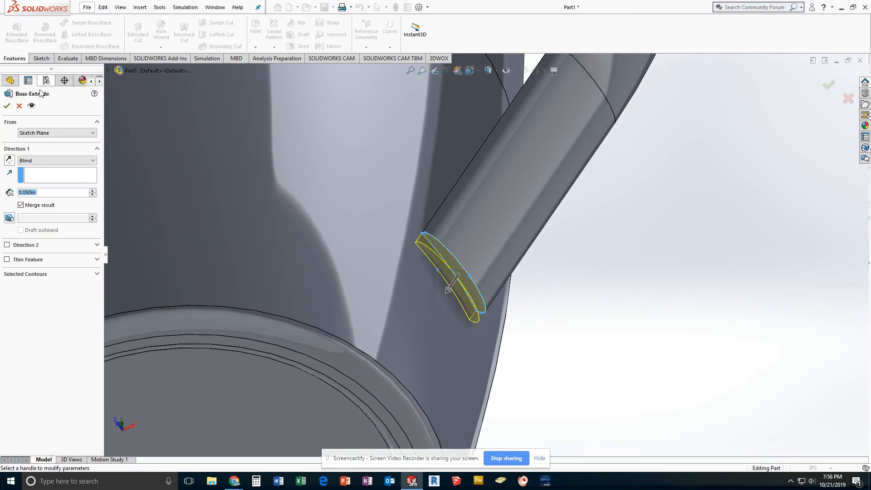
click(41, 161)
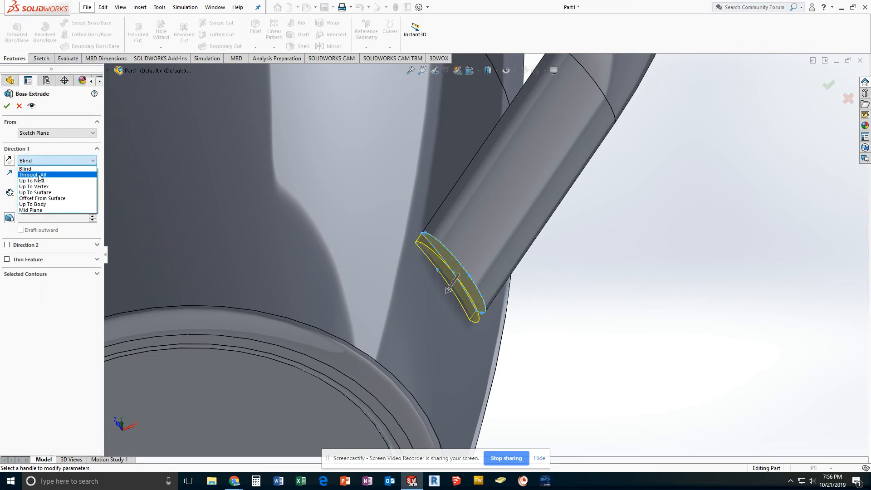
click(35, 192)
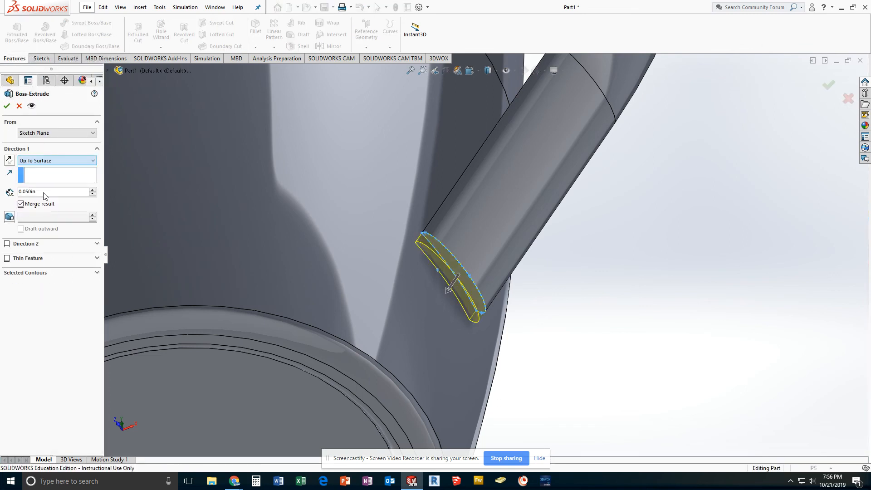
click(333, 233)
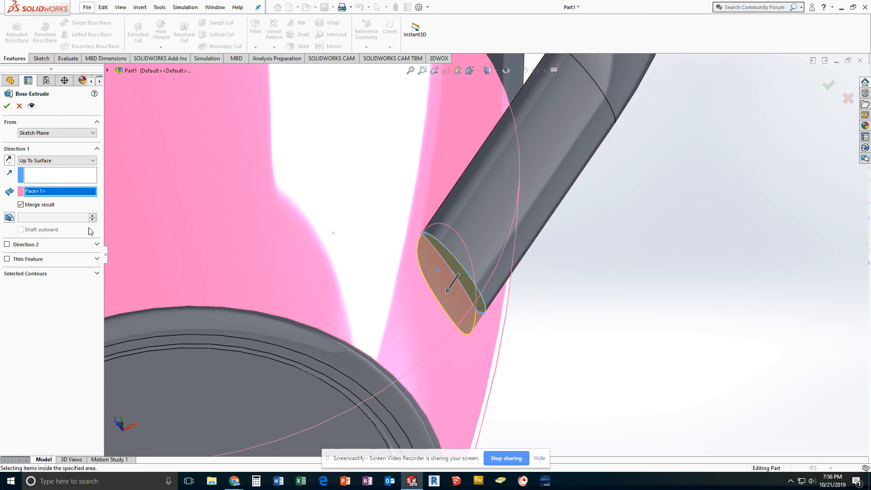
click(7, 107)
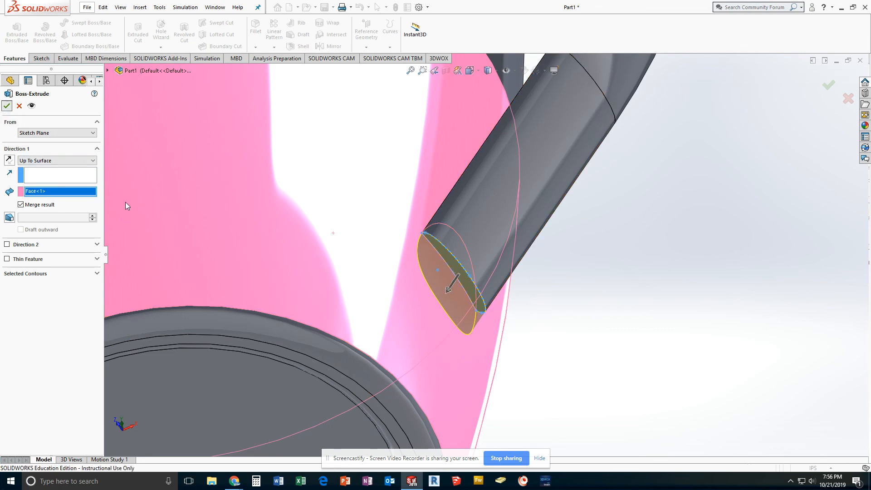
scroll(664, 255, down, 3)
scroll(664, 257, up, 6)
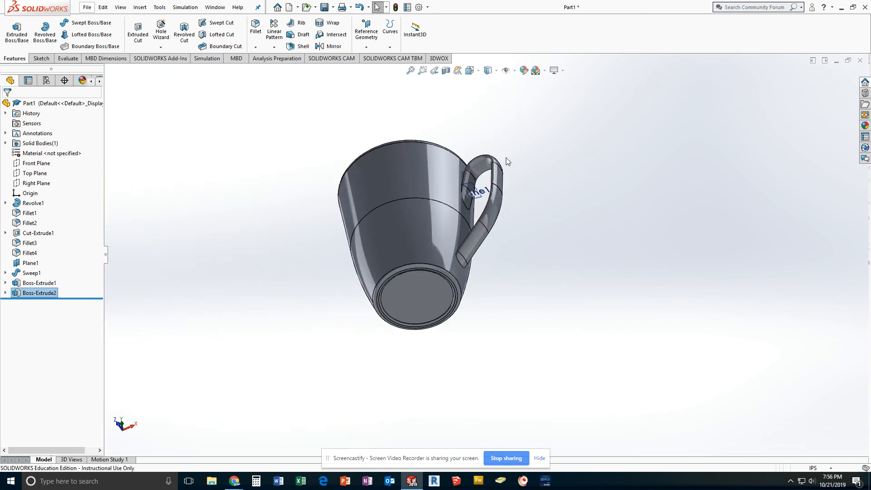
key(ctrl+7)
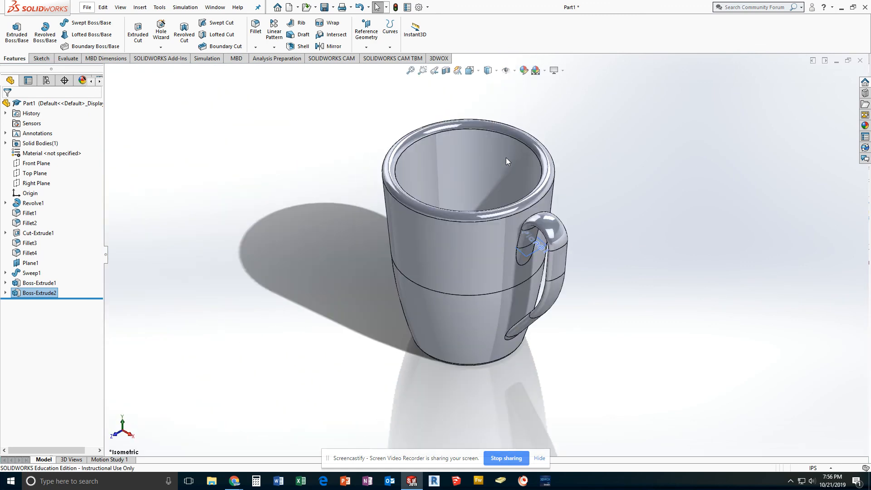
scroll(614, 199, down, 2)
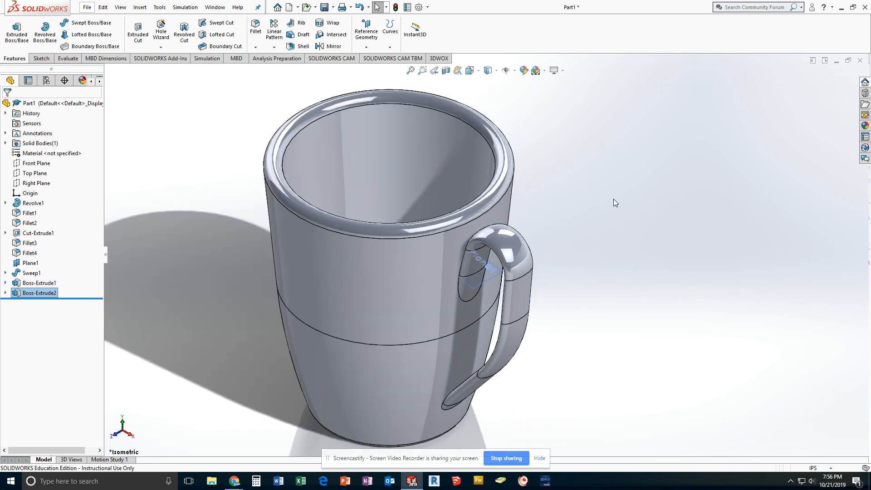
scroll(609, 199, up, 2)
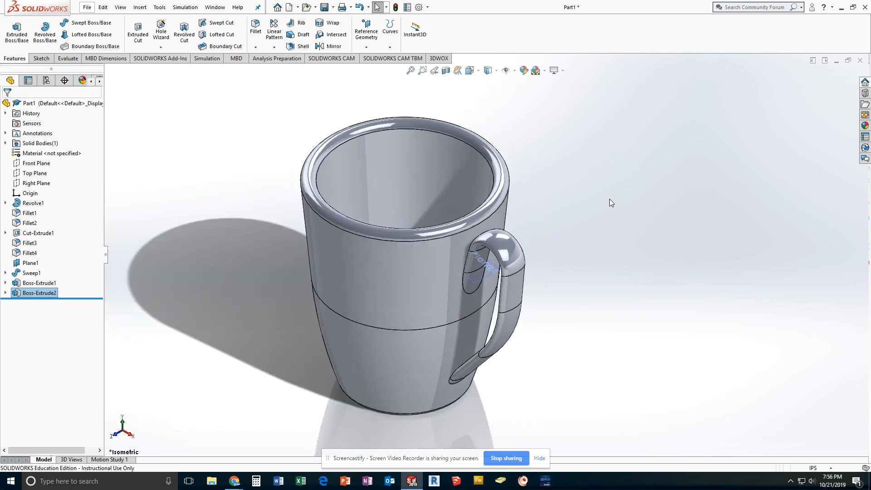
right_click(33, 154)
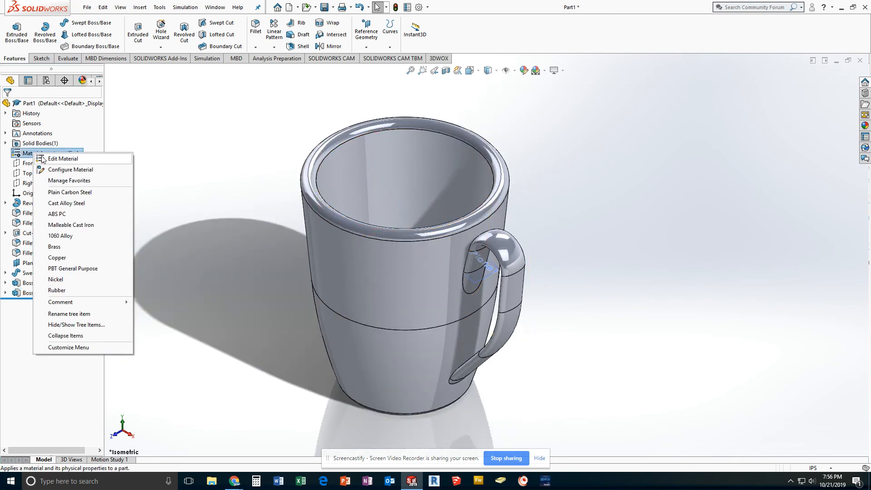
click(53, 160)
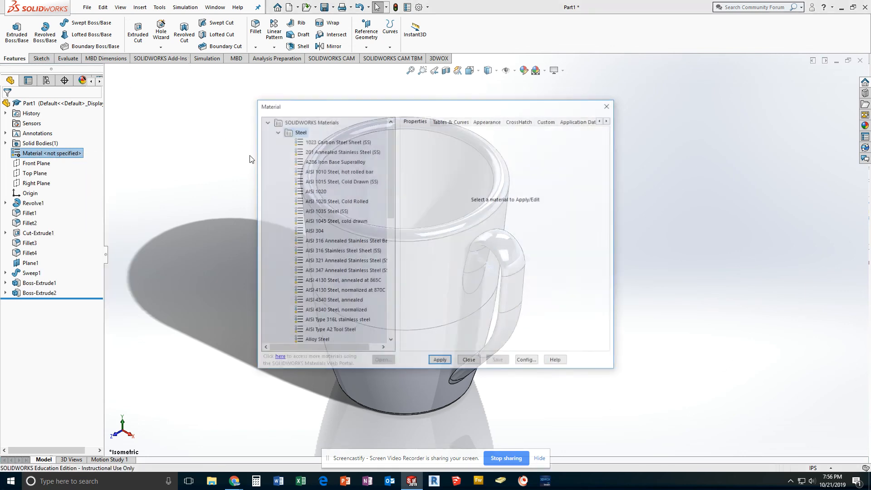
click(608, 106)
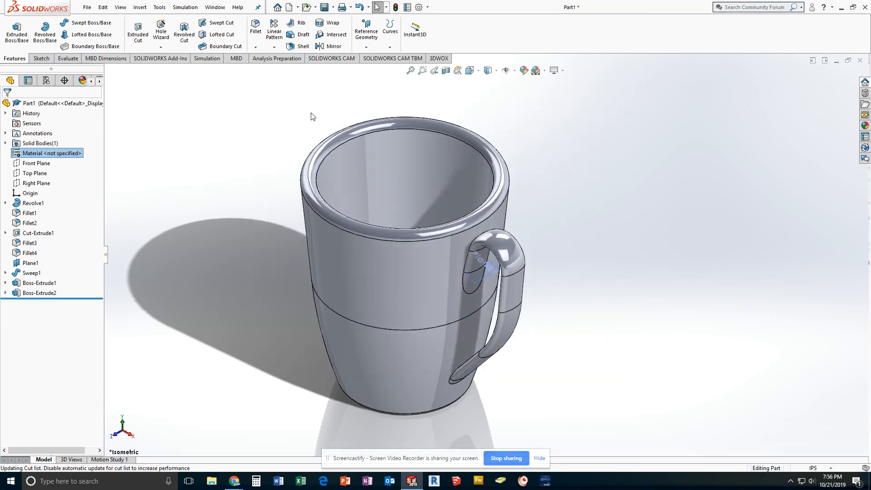